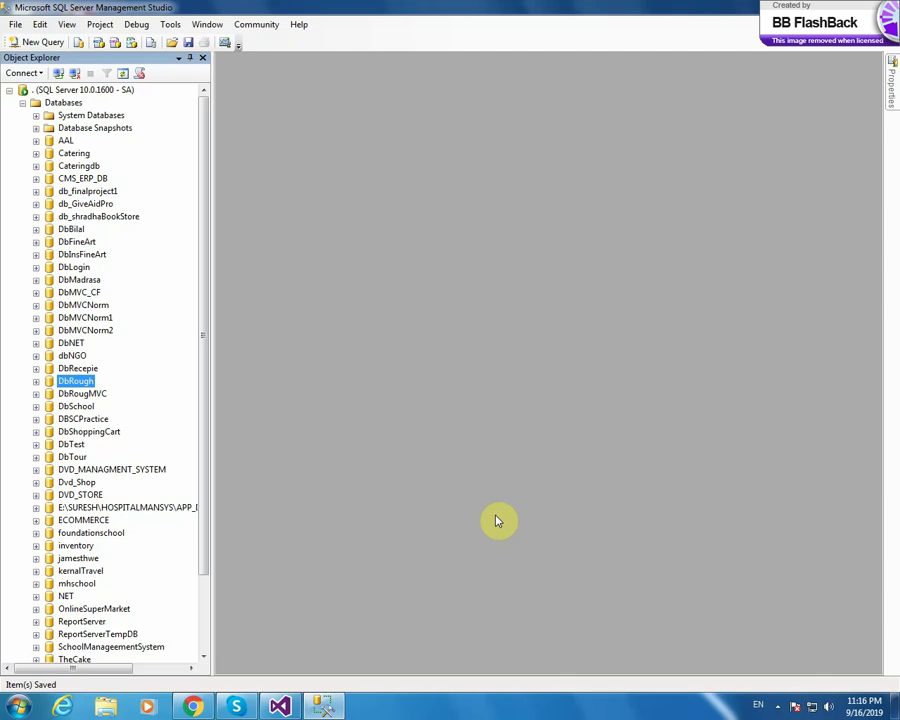
- Start a new database in the Databases folder and name it DbRoughDesign
left_click(64, 104)
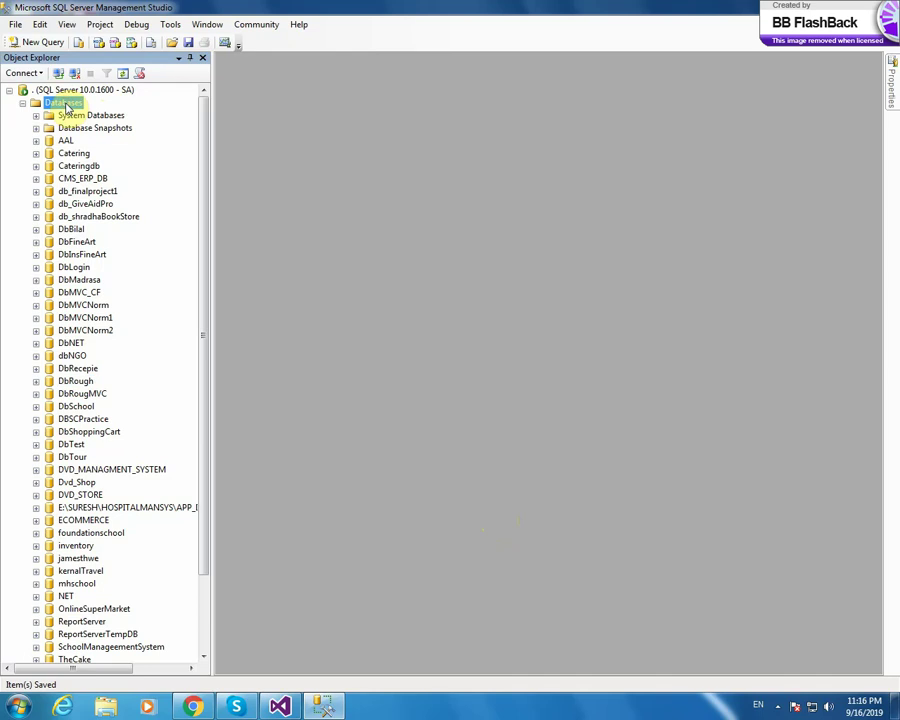
right_click(66, 107)
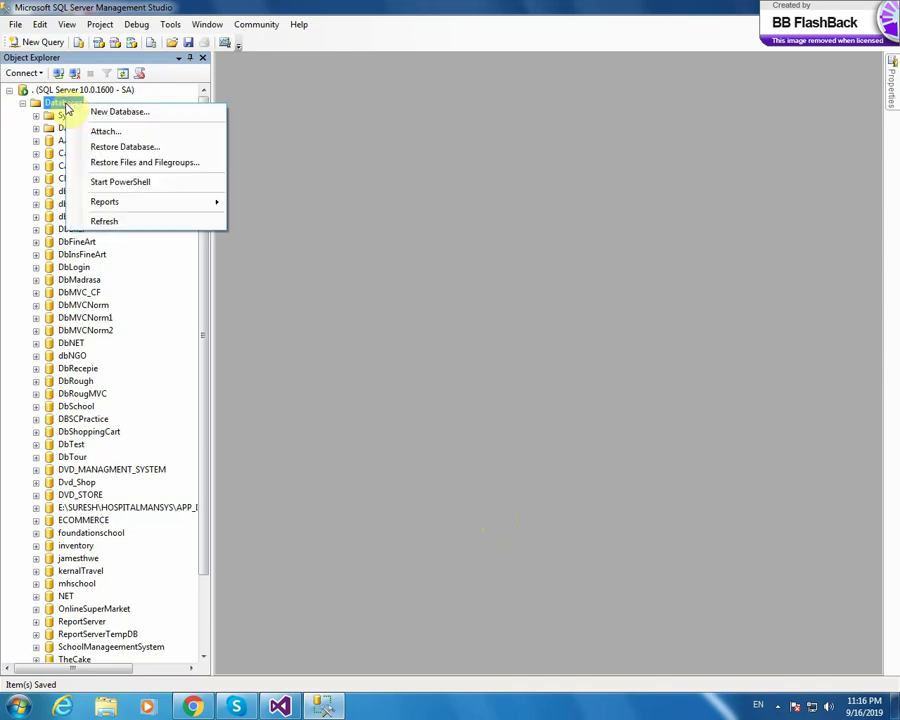
left_click(140, 116)
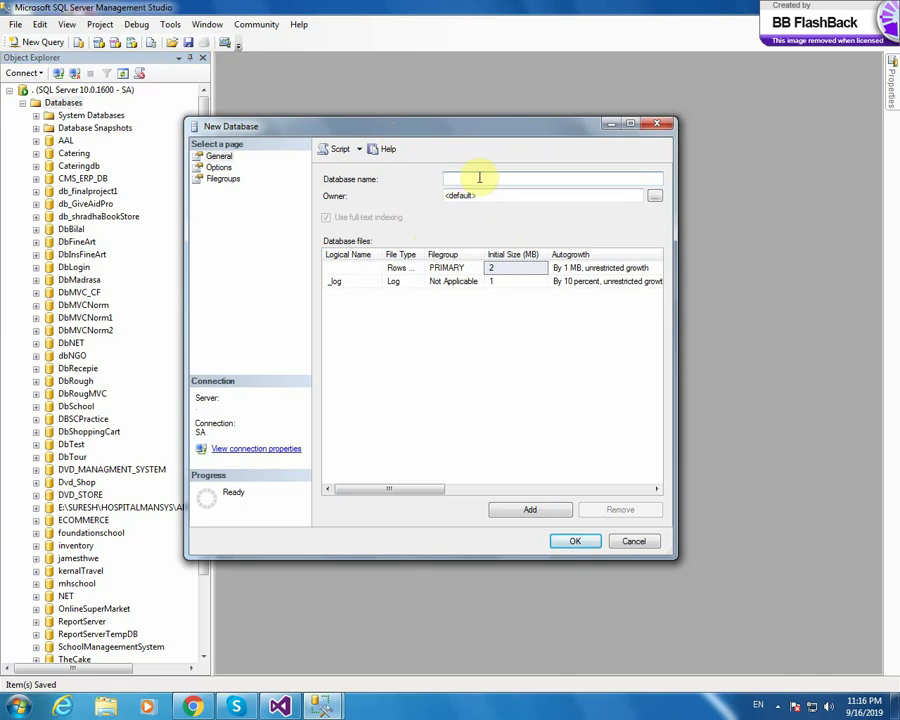
type("dB")
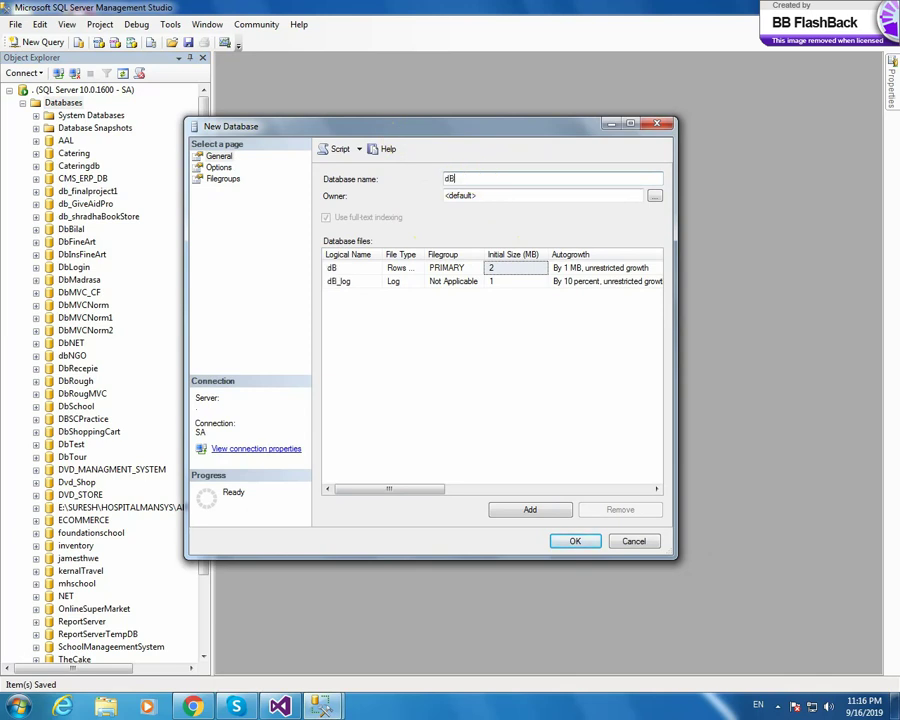
key("BackSpace")
key("BackSpace")
type("DbRough")
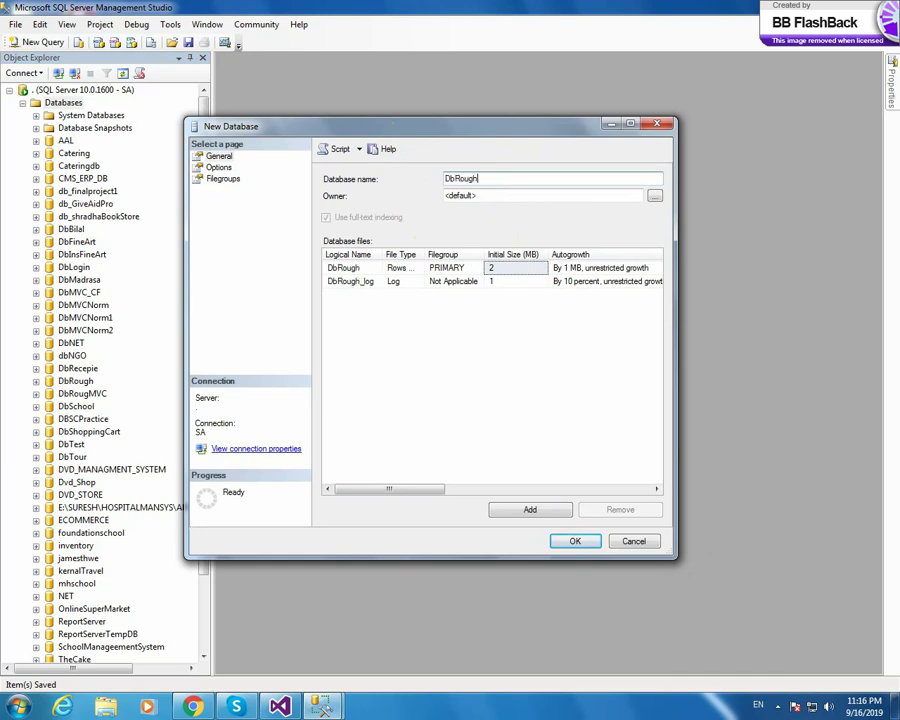
type("Design")
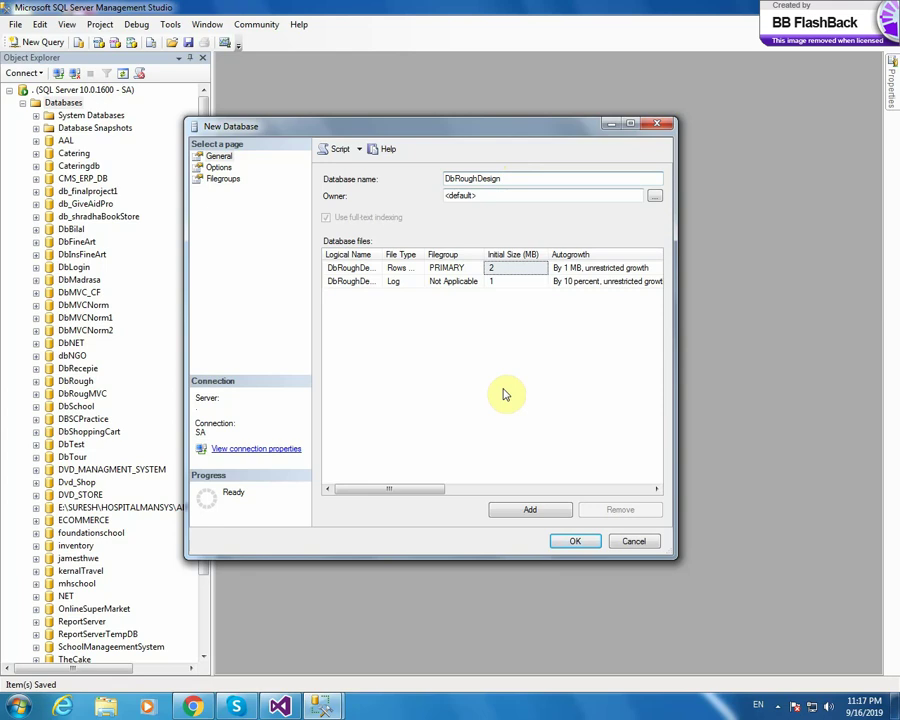
- Set the storage path of the DbRoughDesign primary data file to D:\
left_click_drag(428, 490, 537, 484)
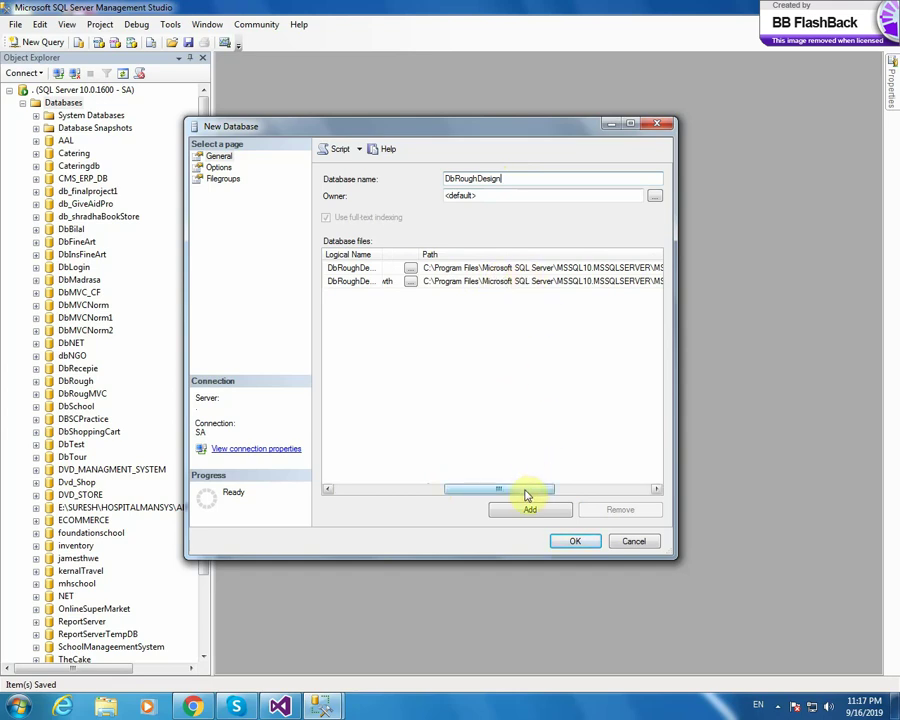
left_click_drag(526, 489, 567, 487)
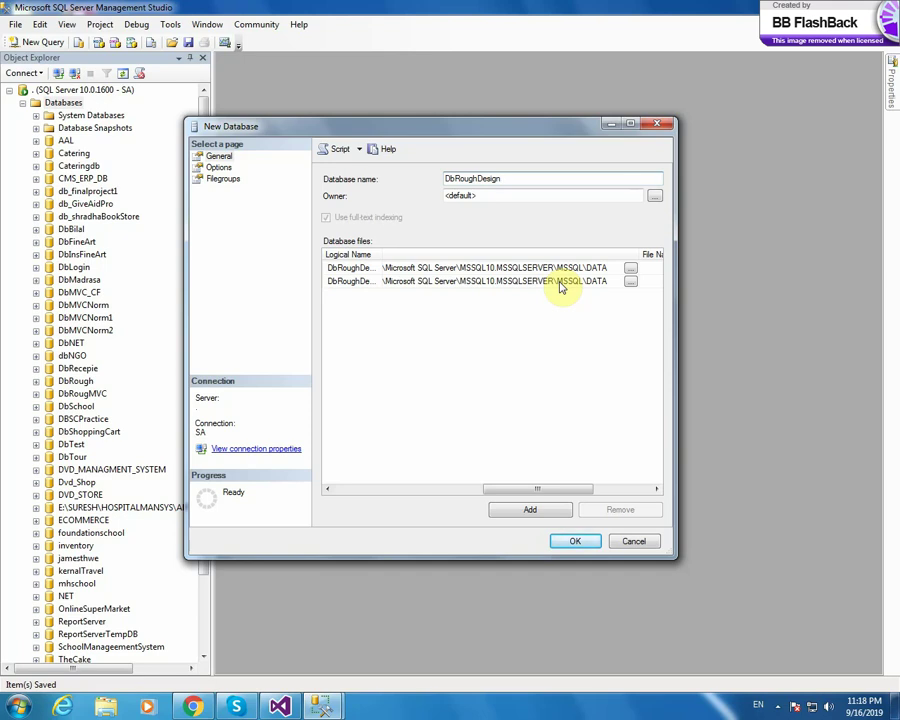
left_click_drag(538, 488, 561, 498)
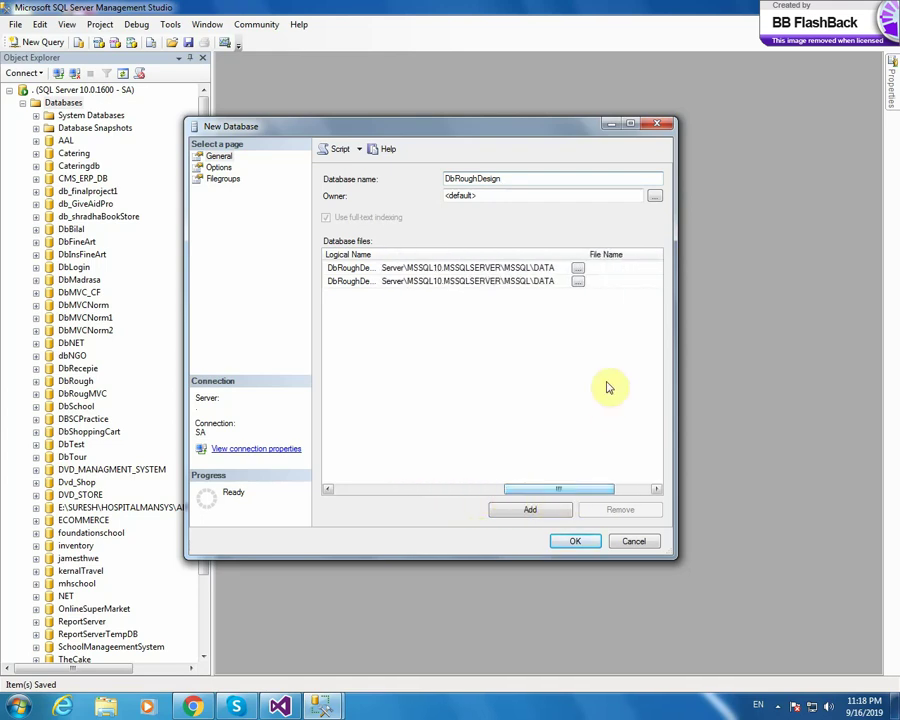
left_click(578, 269)
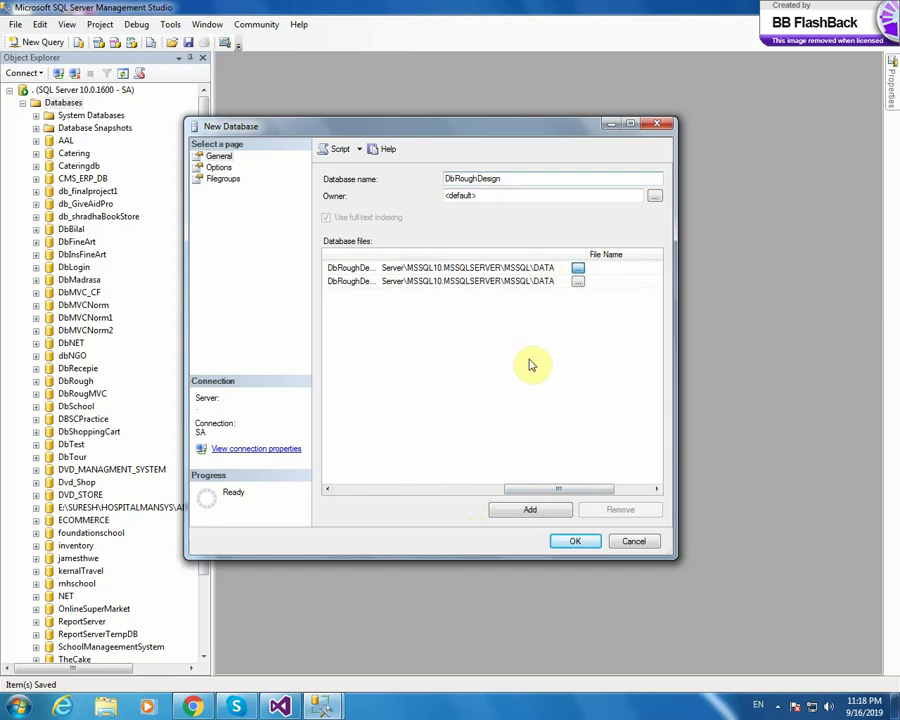
scroll(568, 203, "up", 1)
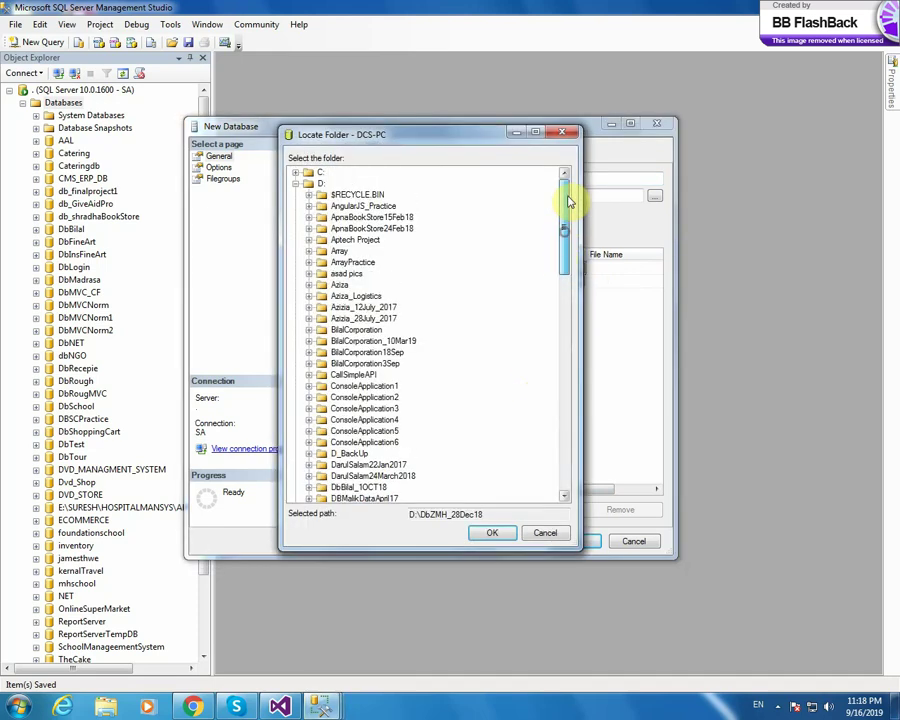
left_click(314, 184)
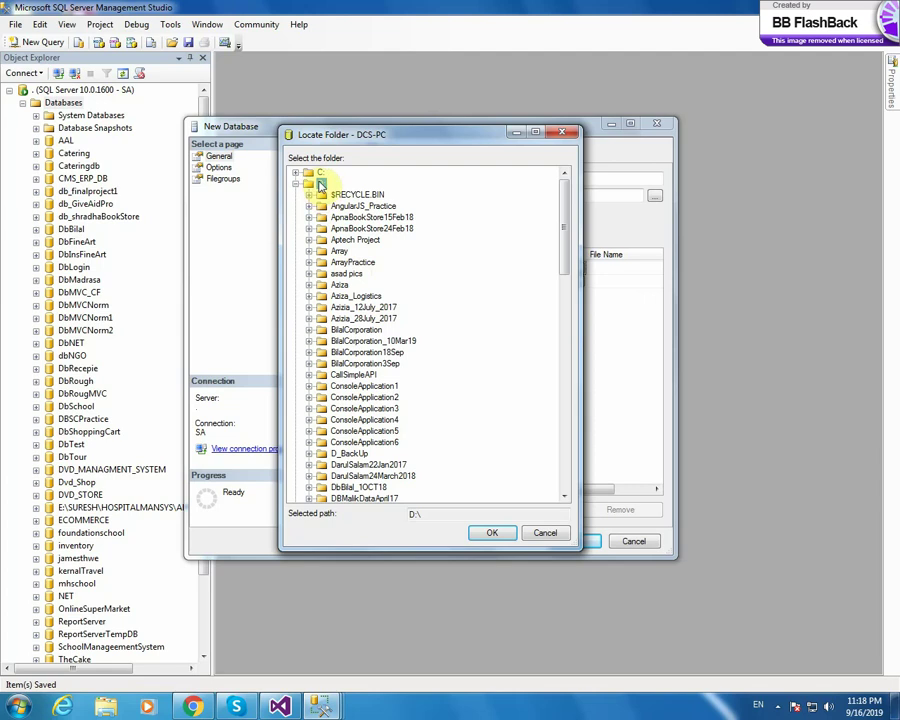
left_click(495, 533)
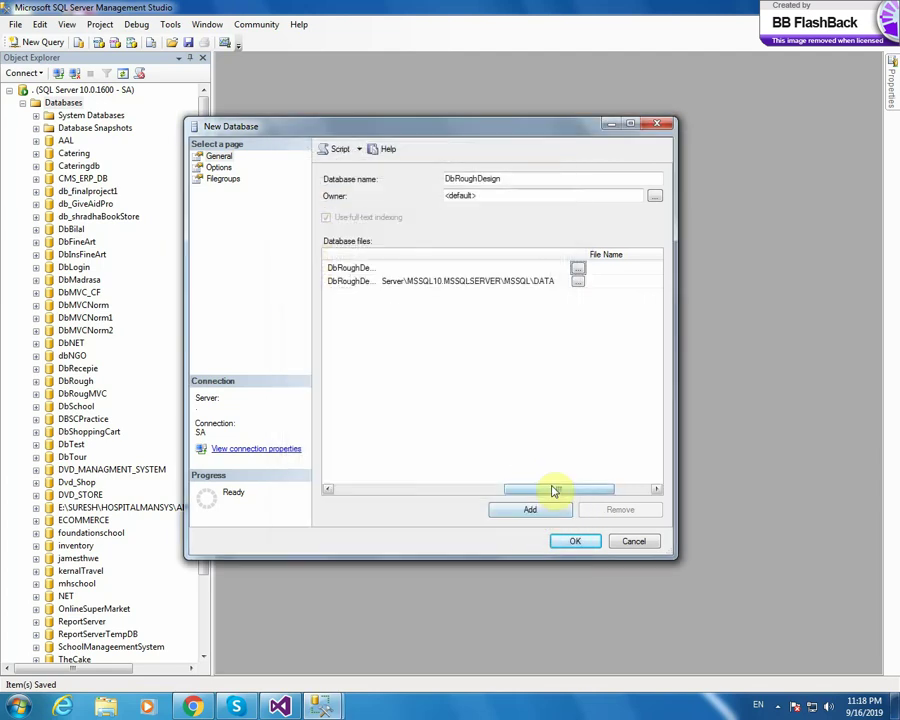
- Set the storage path of the log file to D:\ and create the DbRoughDesign database
mouse_move(555, 490)
left_mouse_down()
mouse_move(486, 488)
mouse_move(566, 486)
left_mouse_up()
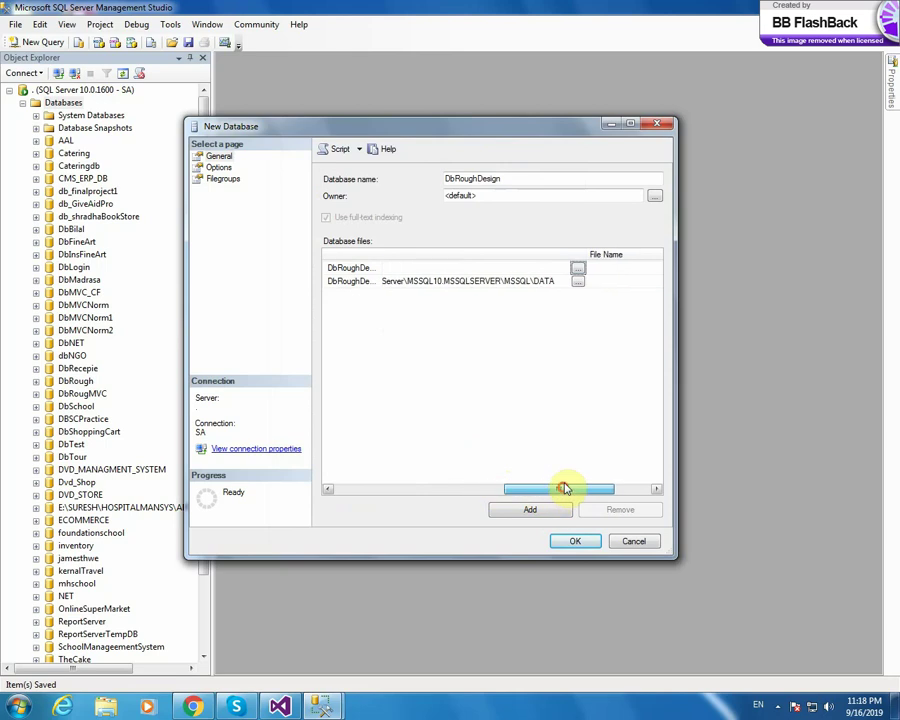
left_click(578, 282)
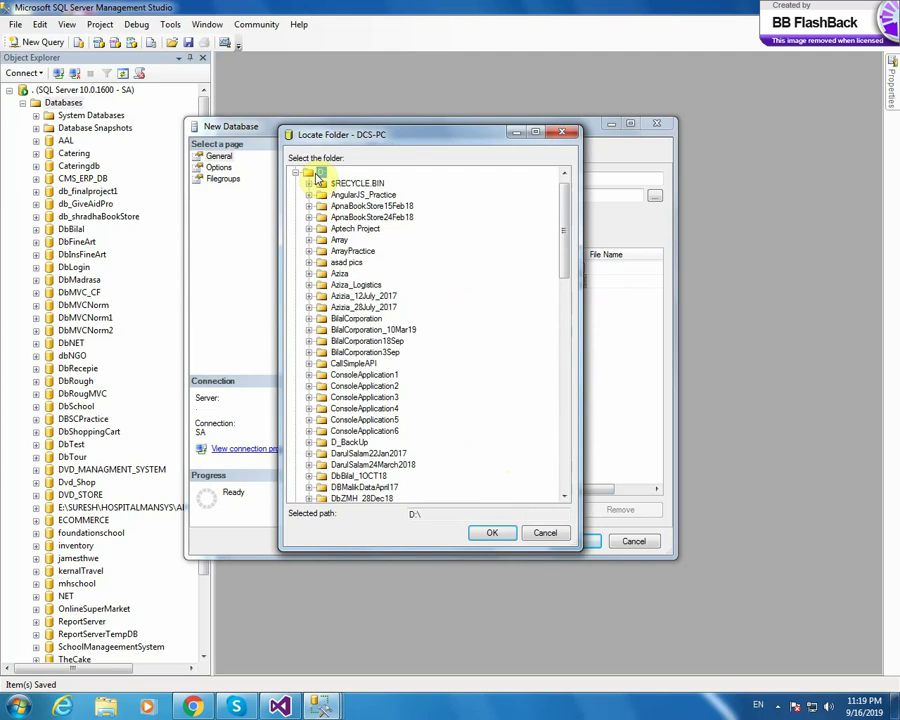
left_click(496, 534)
mouse_move(543, 494)
left_mouse_down()
mouse_move(482, 486)
mouse_move(528, 490)
left_mouse_up()
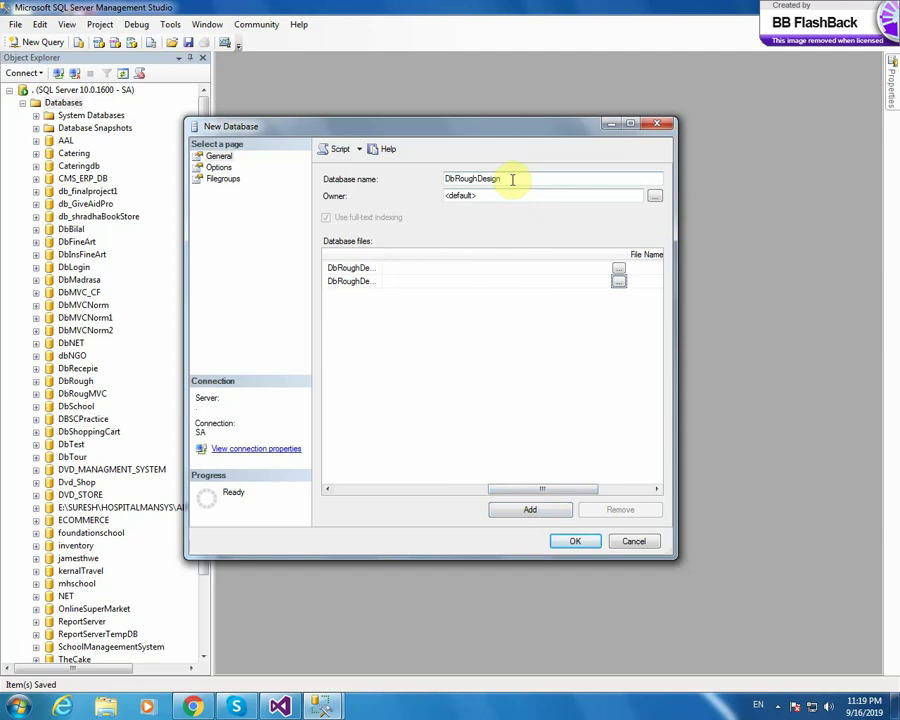
left_click_drag(540, 494, 408, 489)
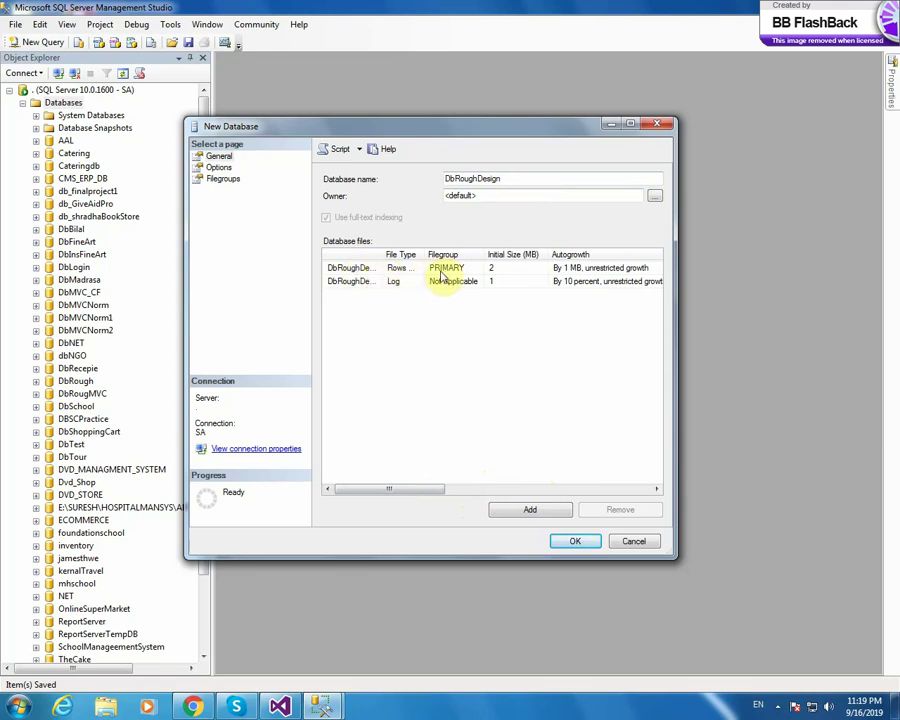
left_click(570, 542)
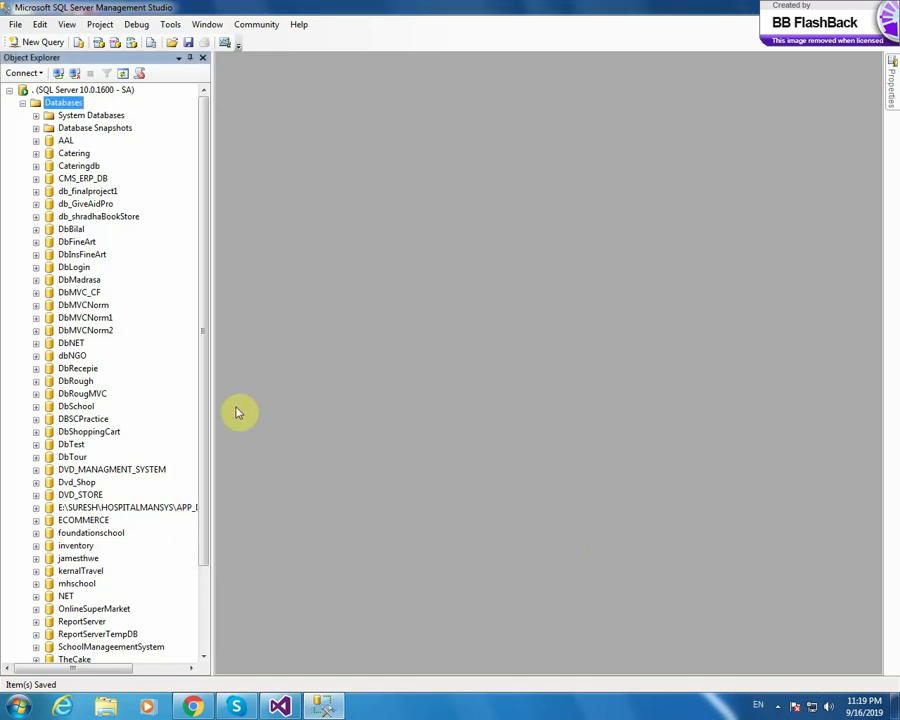
- Check the database list for DbRoughDesign, and look for its data file on drive D: in Windows Explorer
scroll(207, 498, "down", 3)
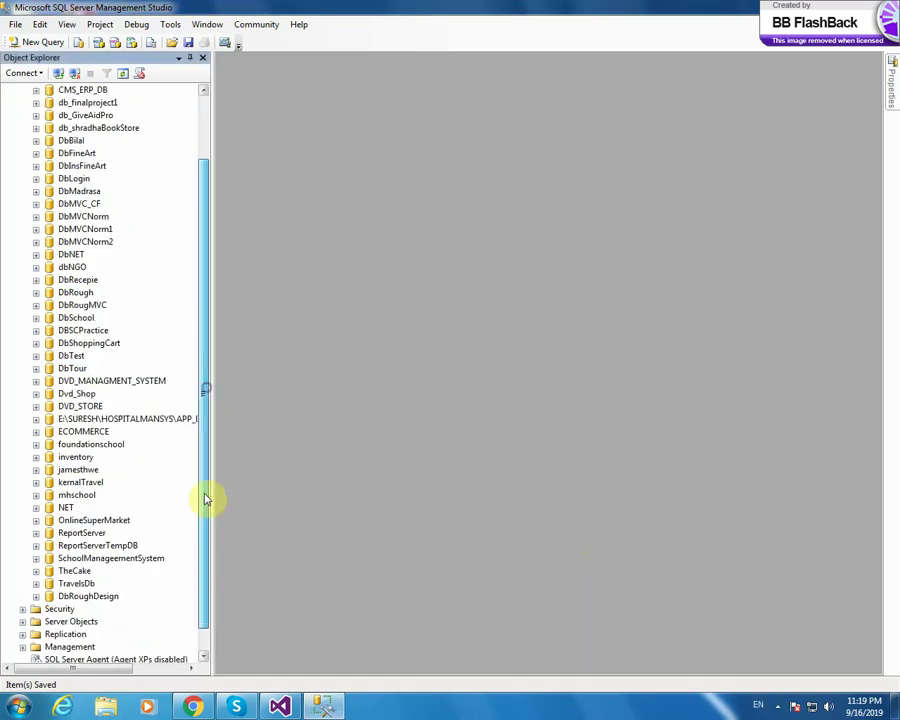
left_click(108, 705)
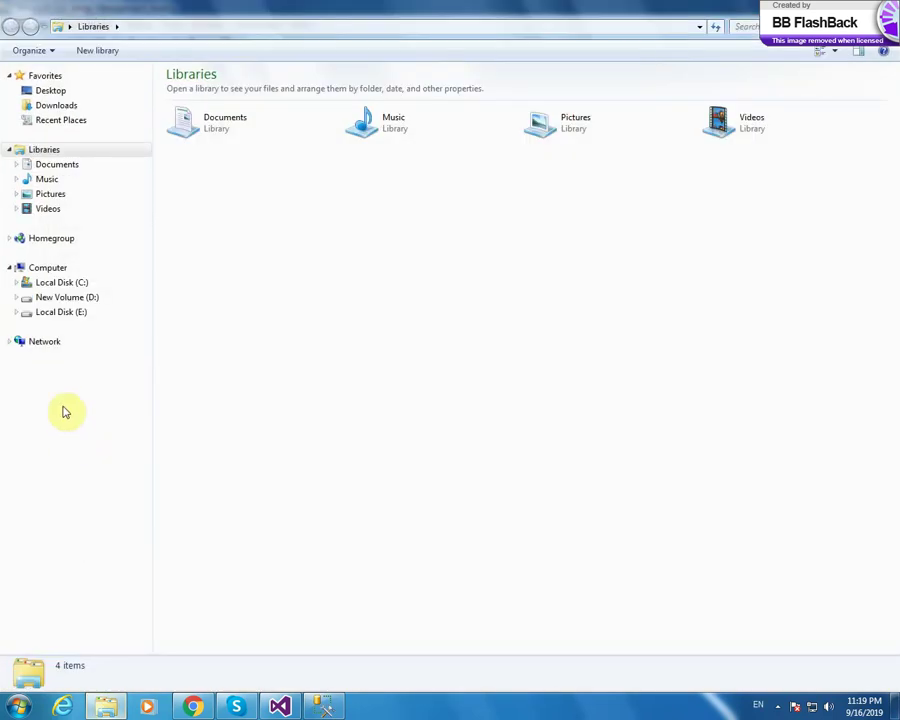
left_click(68, 297)
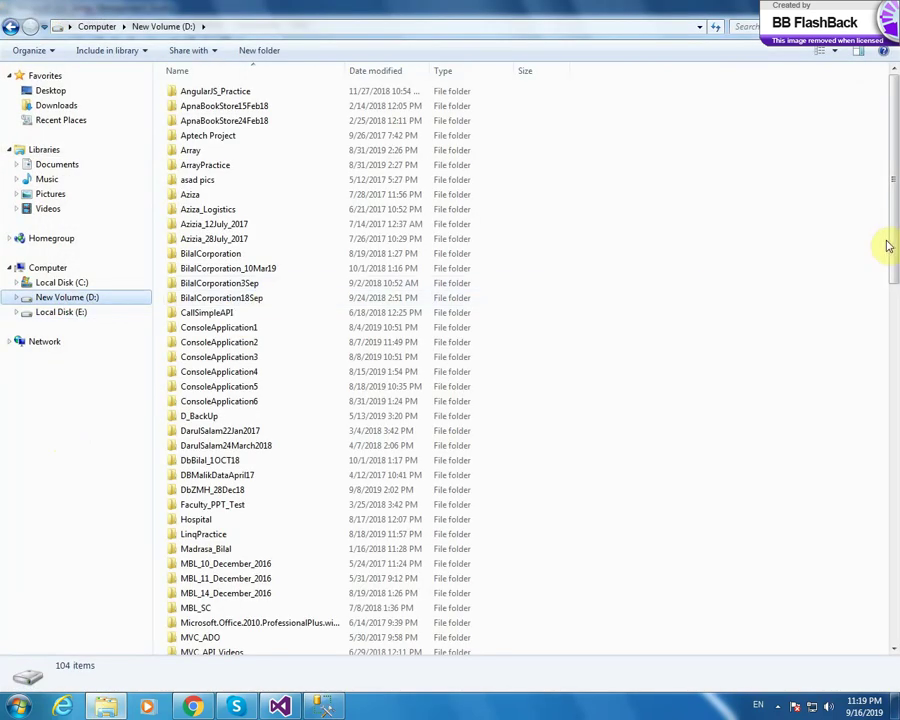
left_click_drag(892, 241, 893, 648)
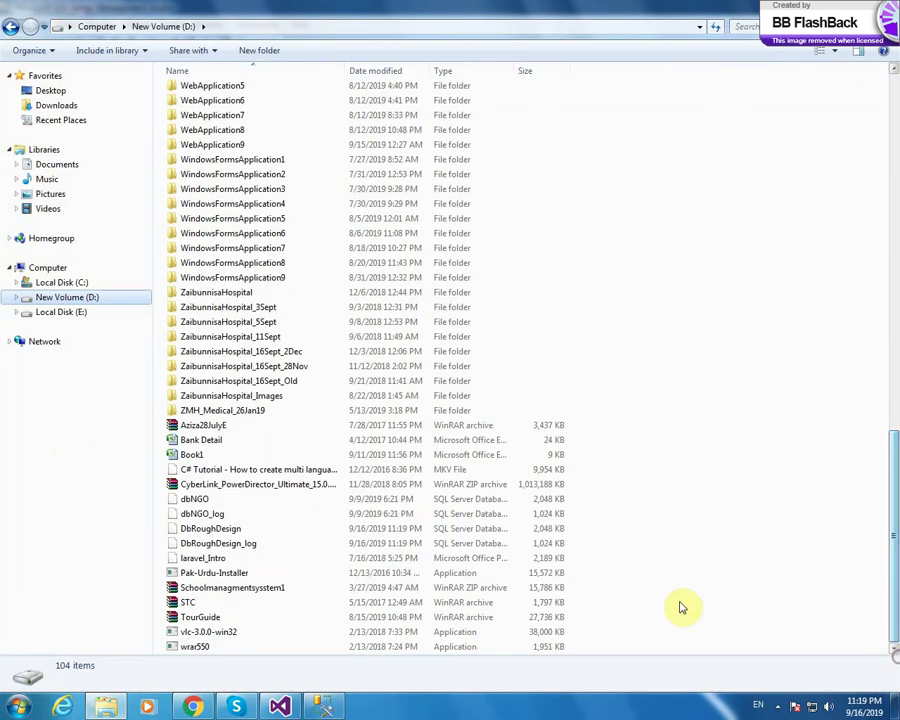
left_click(267, 337)
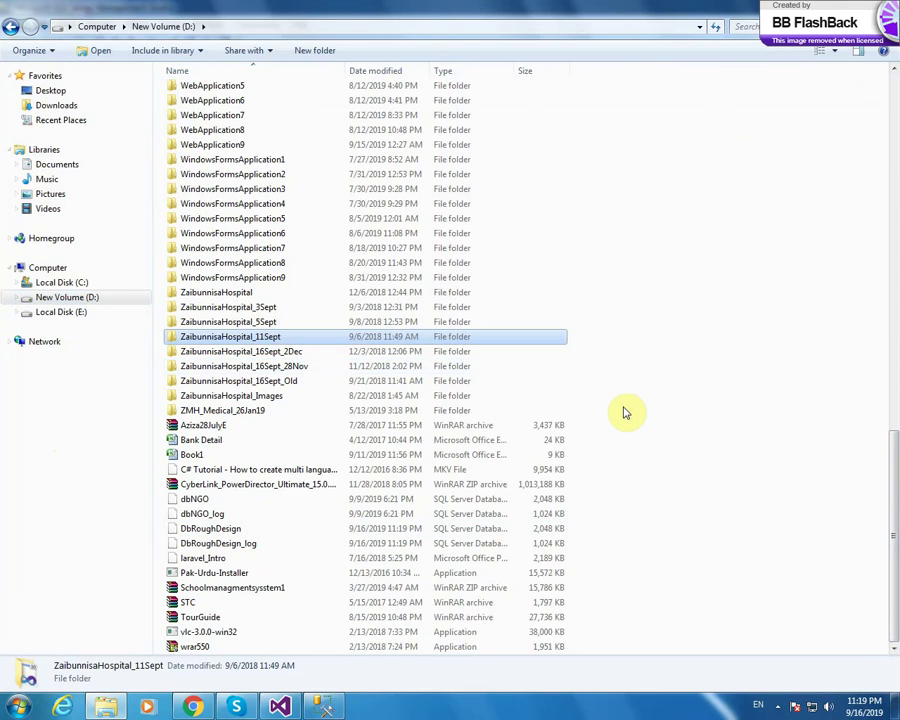
key("d")
key("Down")
key("d")
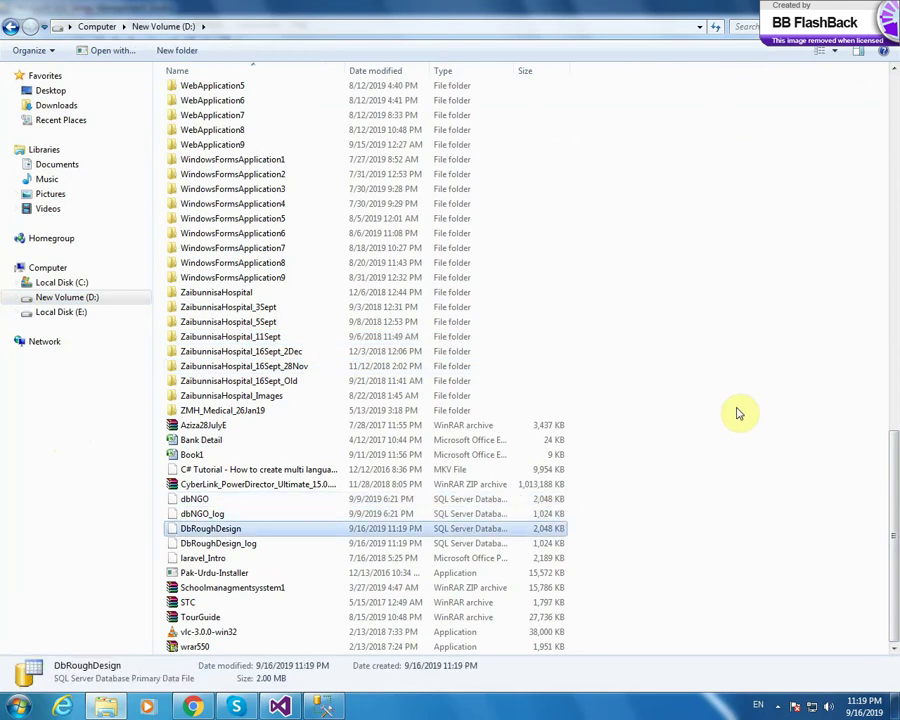
- Sort the contents of drive D: by date modified, newest first, to locate the new database files
key("d")
key("d")
key("d")
key("d")
key("d")
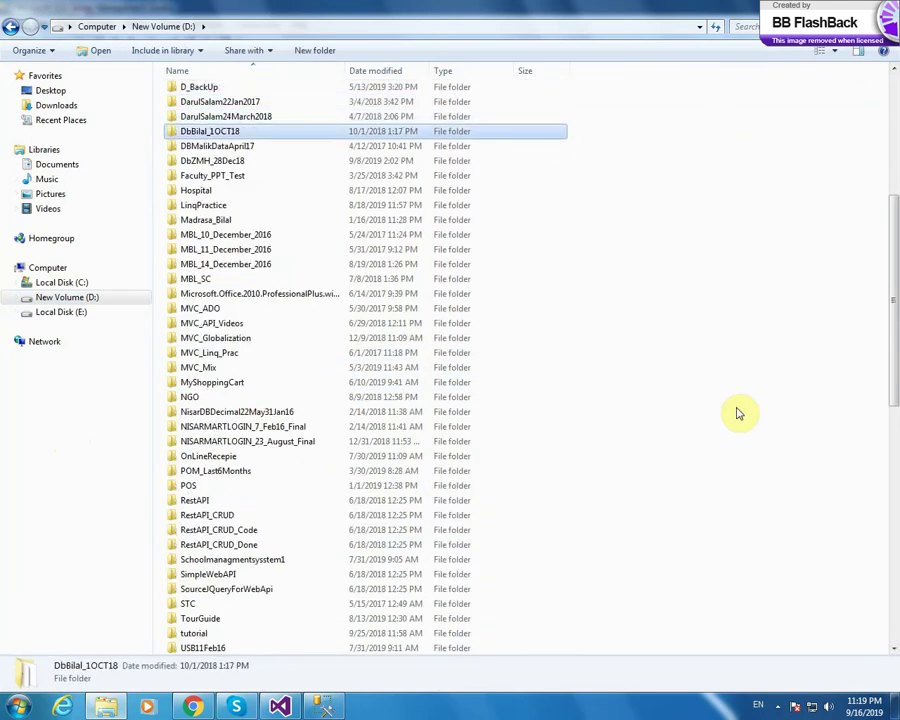
key("d")
key("d")
scroll(736, 410, "down", 4)
scroll(660, 380, "up", 11)
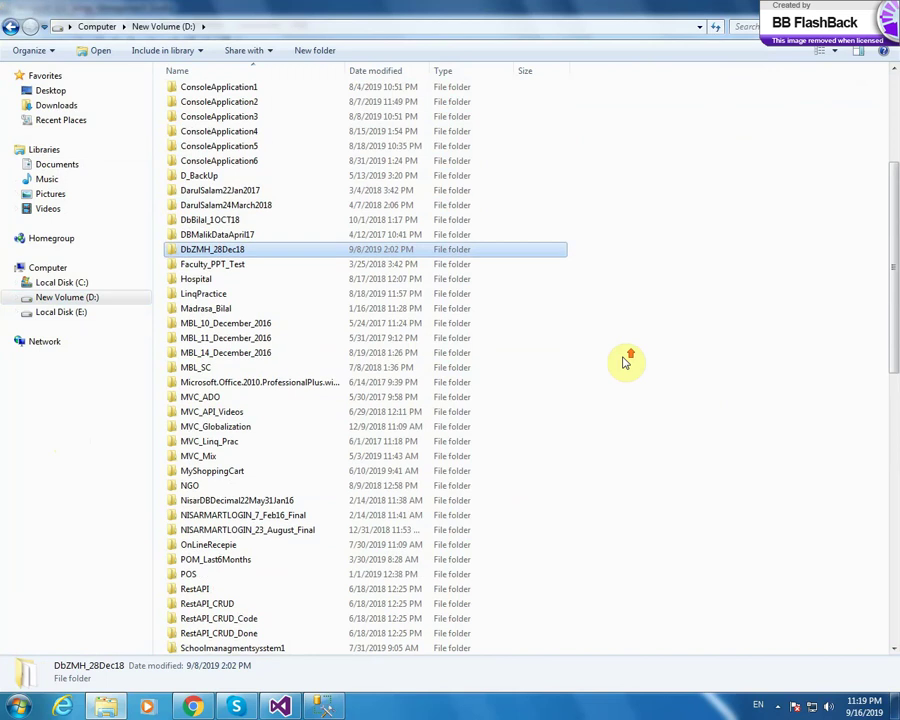
left_click(370, 72)
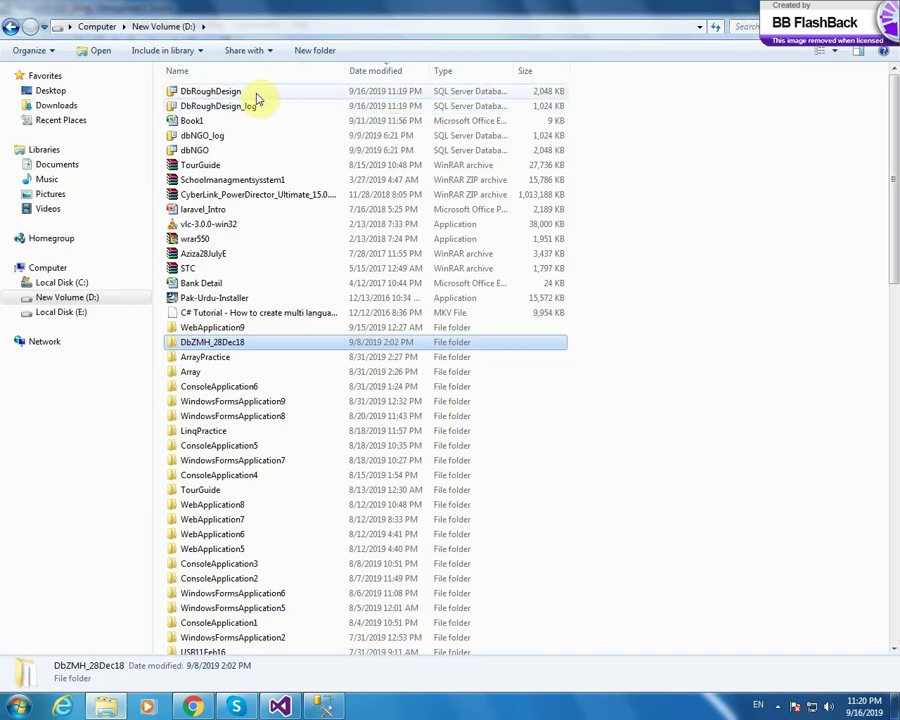
- Switch to SQL Server Management Studio and examine the database list for DbRoughDesign
key("alt+Tab")
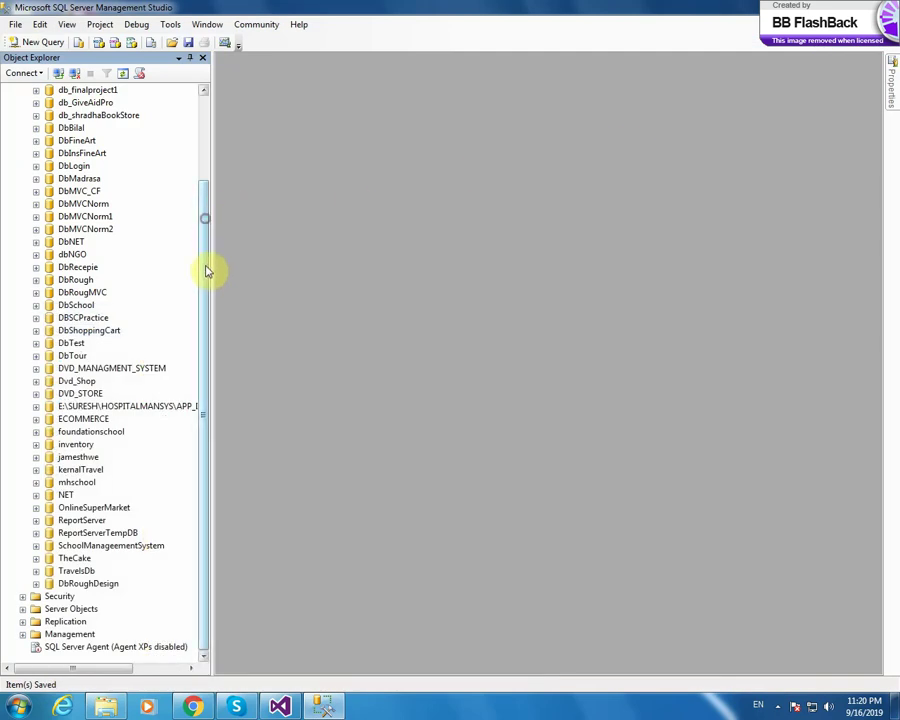
scroll(215, 230, "up", 1)
scroll(222, 280, "down", 1)
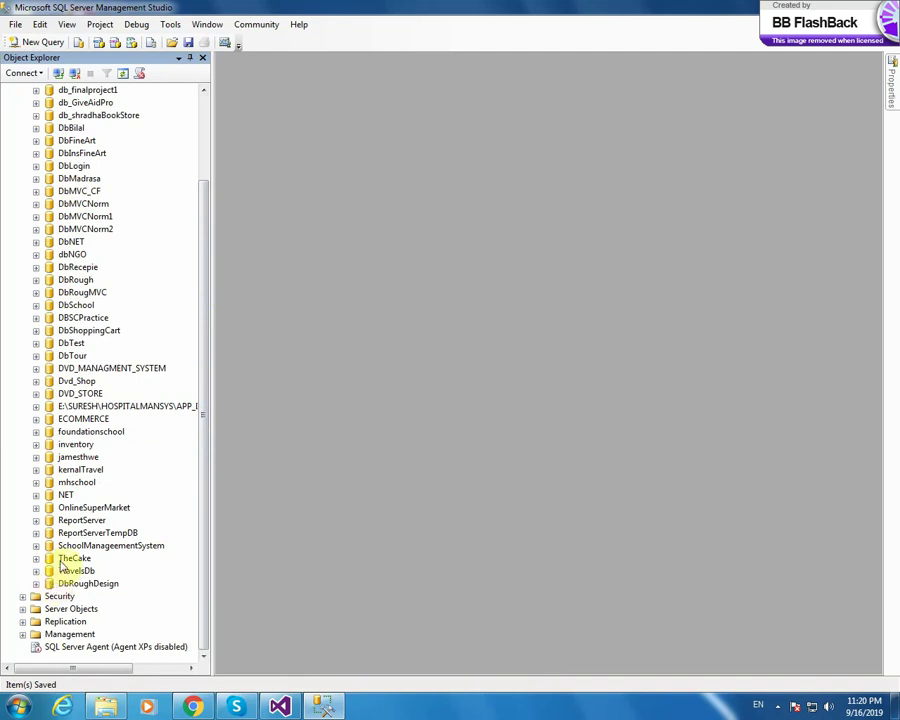
- Switch to Windows Explorer and try to copy the DbRoughDesign and DbRoughDesign_log files from drive D: to drive E:
left_click(106, 706)
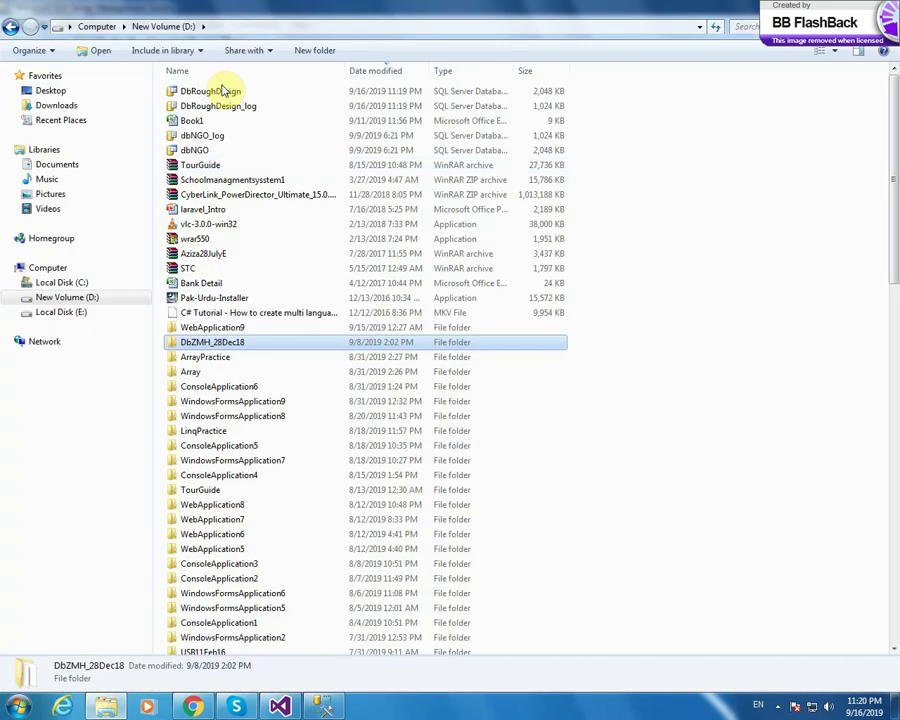
left_click(227, 91)
left_click(235, 105, "ctrl")
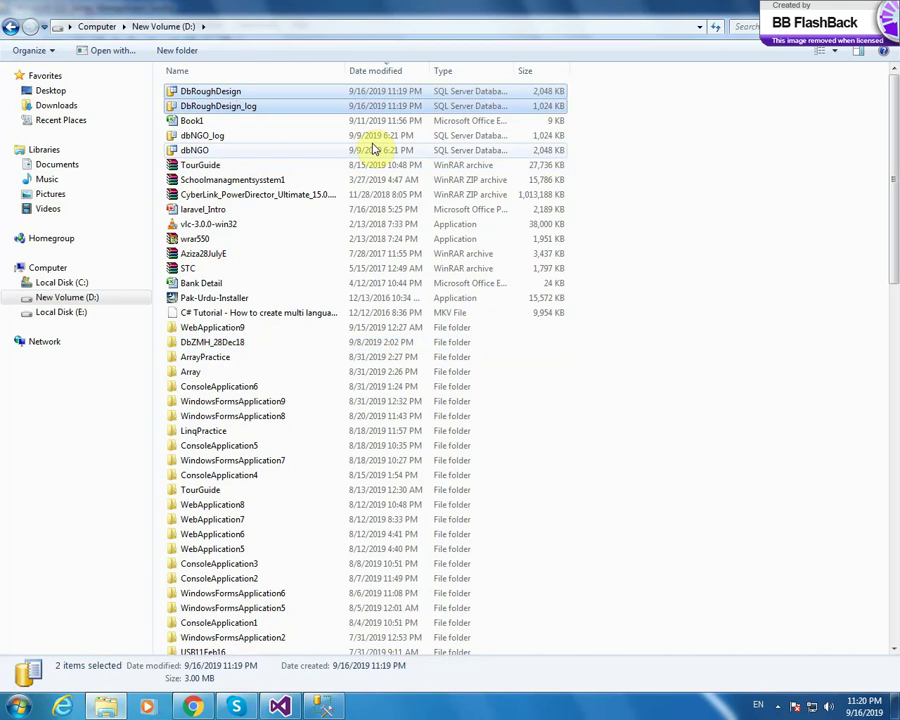
right_click(322, 89)
left_click(368, 216)
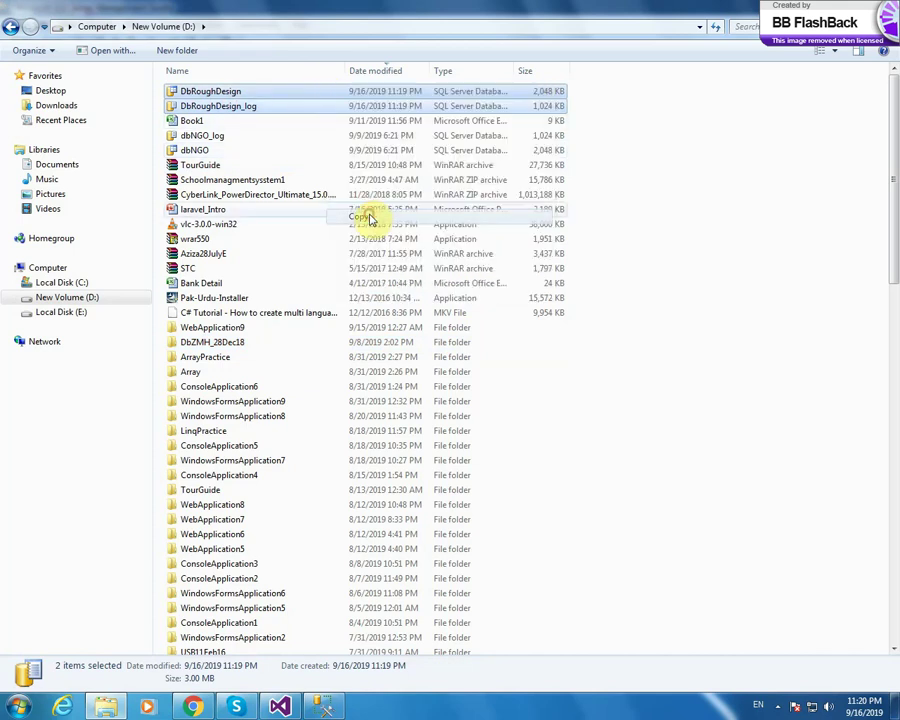
left_click(93, 314)
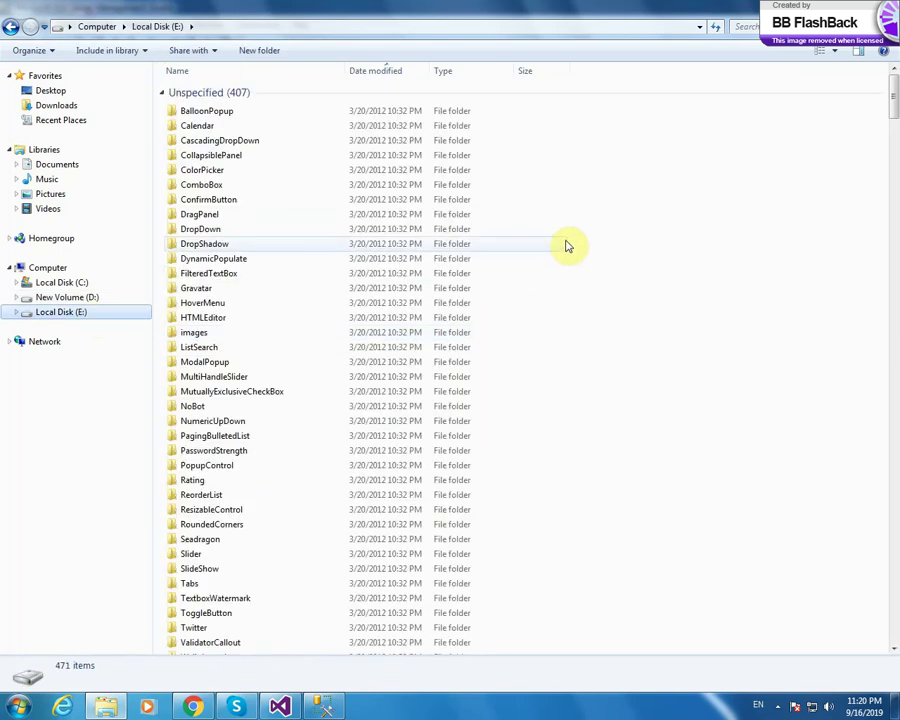
right_click(634, 229)
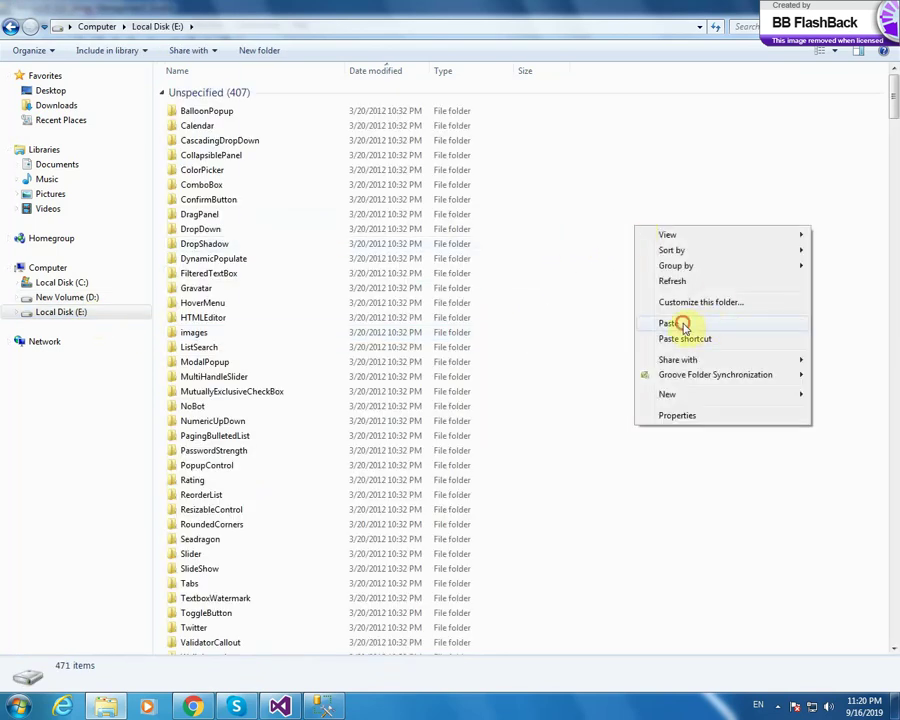
left_click(683, 321)
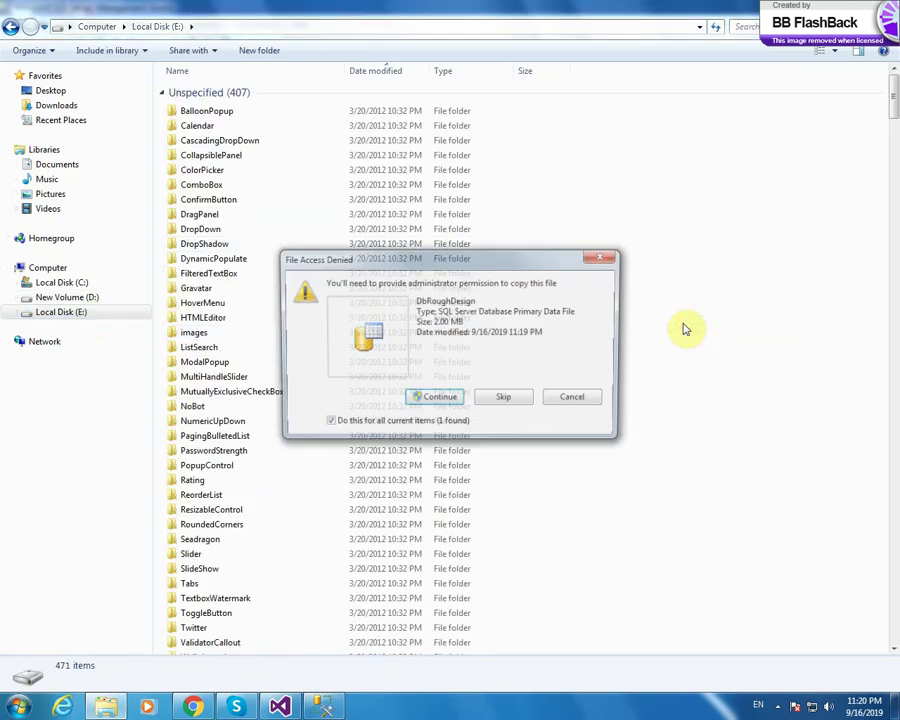
left_click(432, 401)
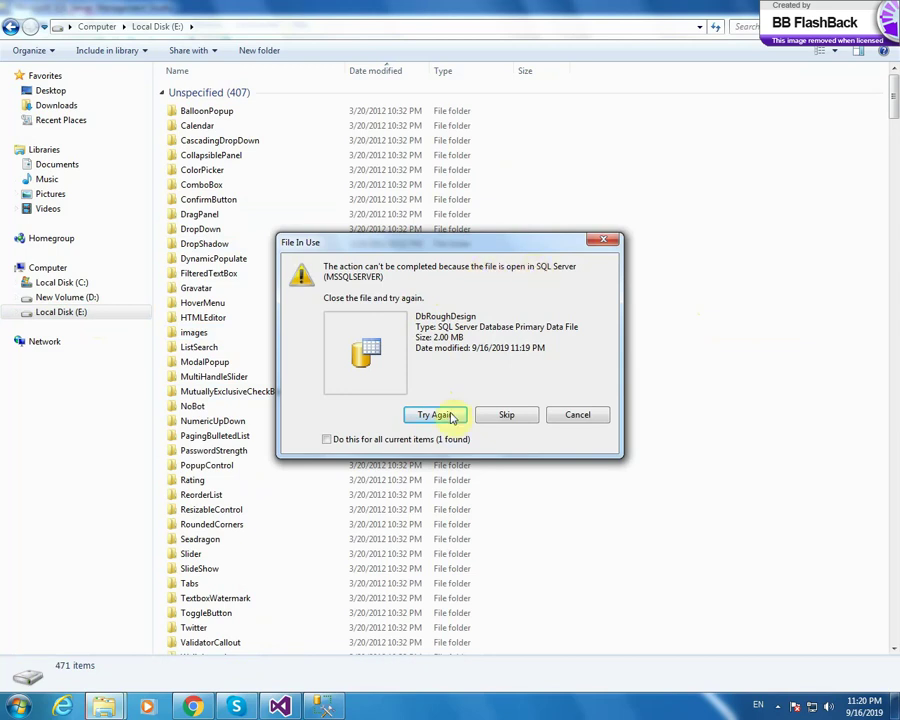
left_click(323, 708)
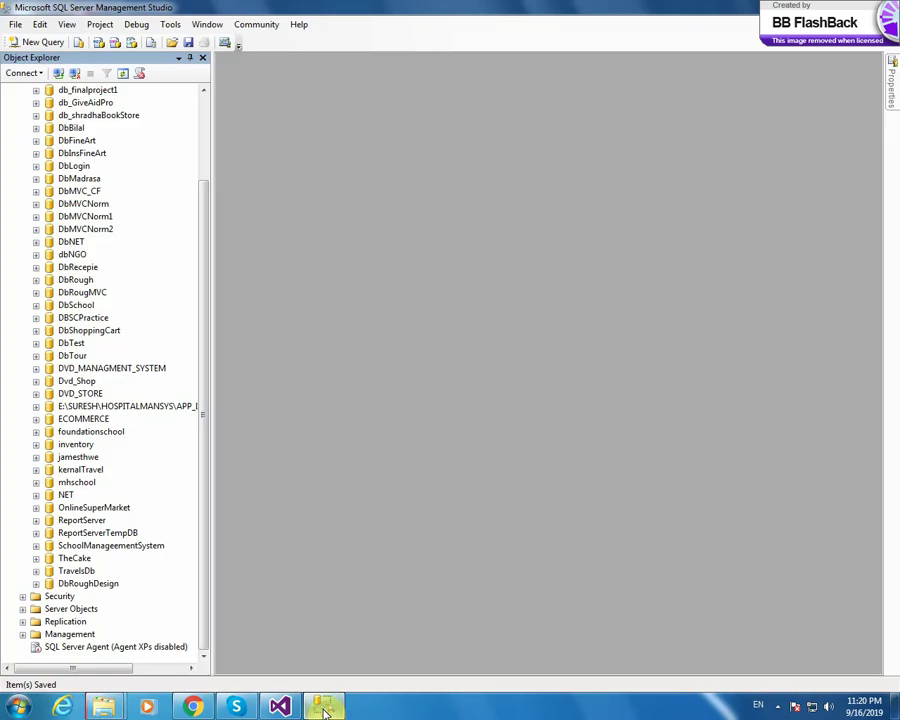
left_click(323, 708)
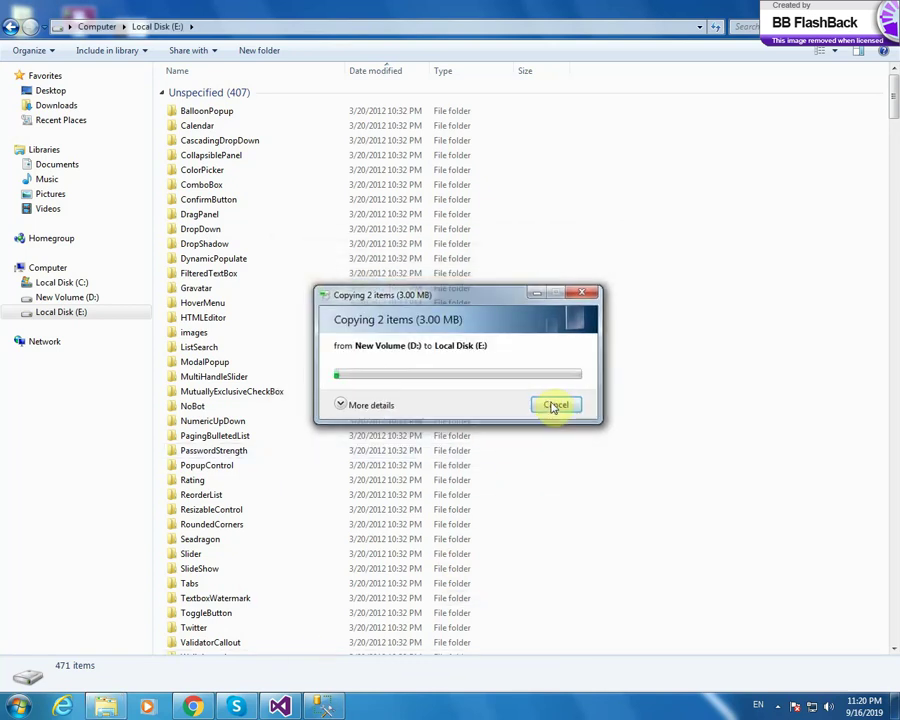
- Switch to SQL Server Management Studio and take the DbRoughDesign database offline
left_click(323, 708)
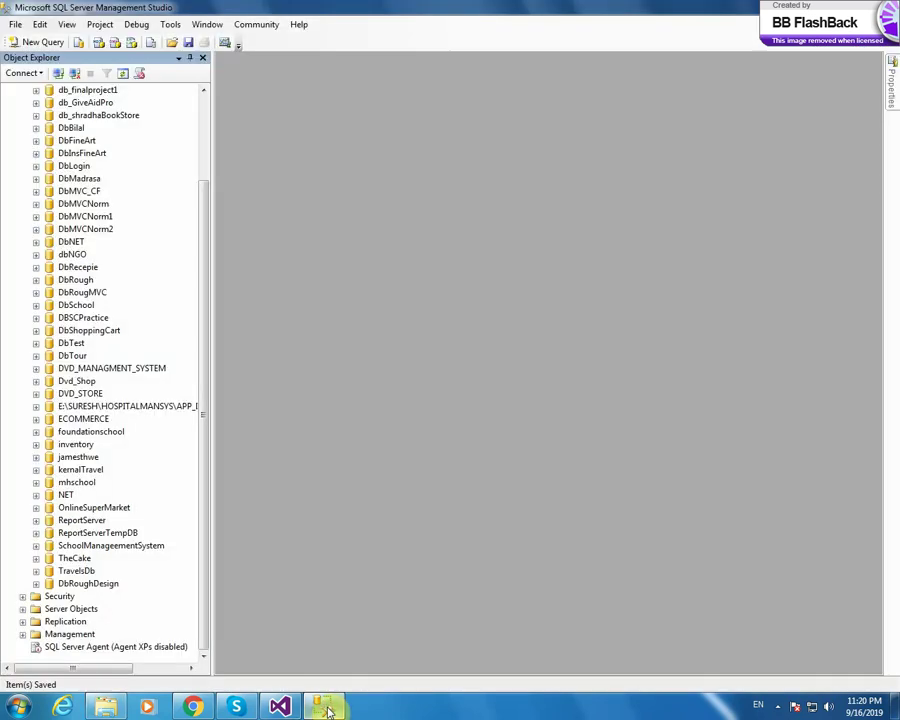
right_click(94, 585)
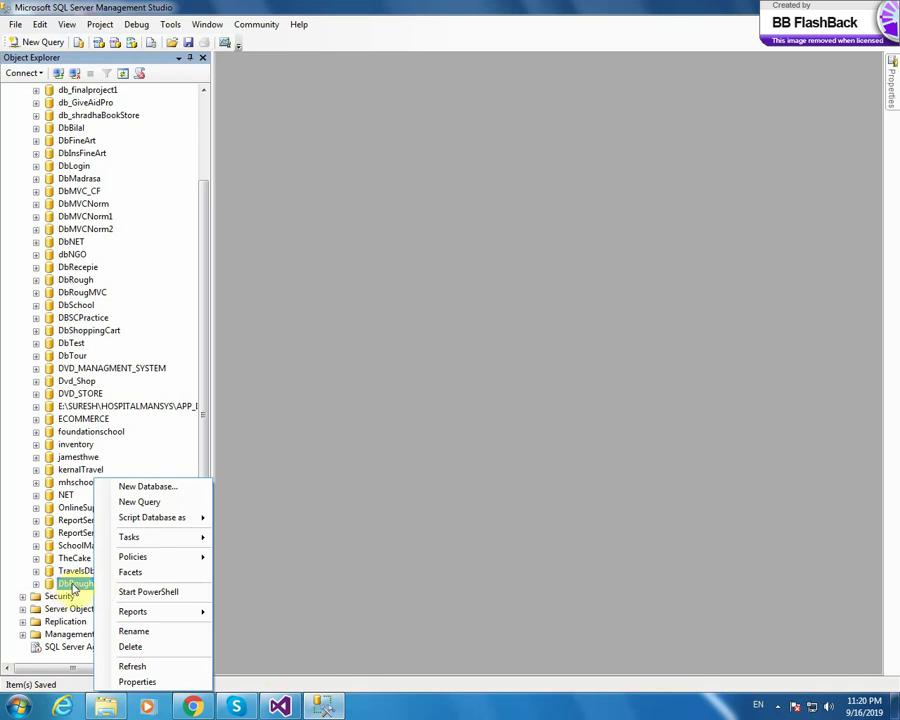
right_click(72, 584)
mouse_move(157, 542)
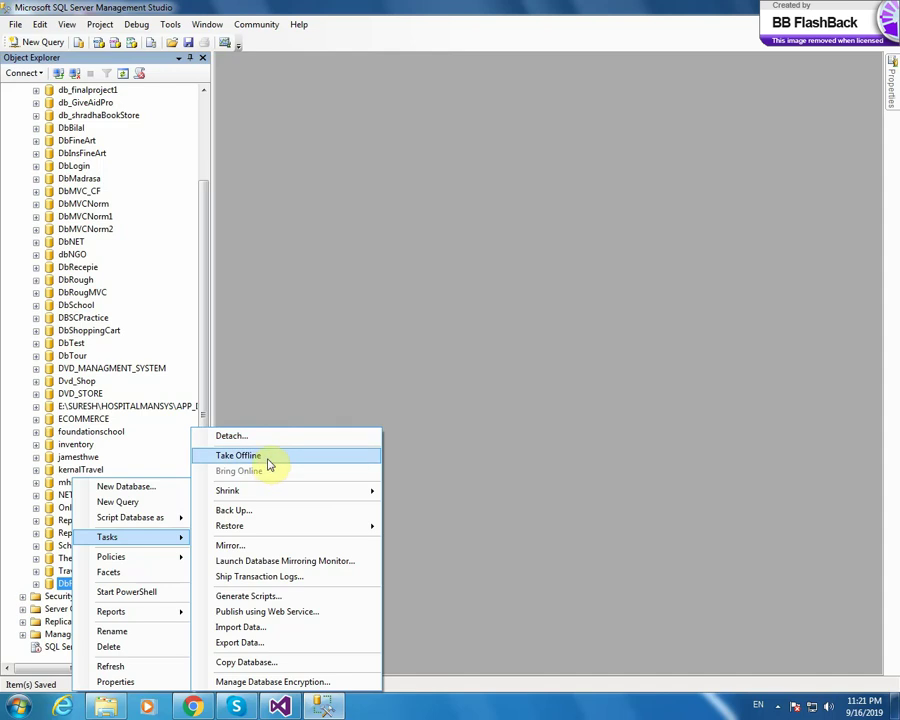
left_click(266, 457)
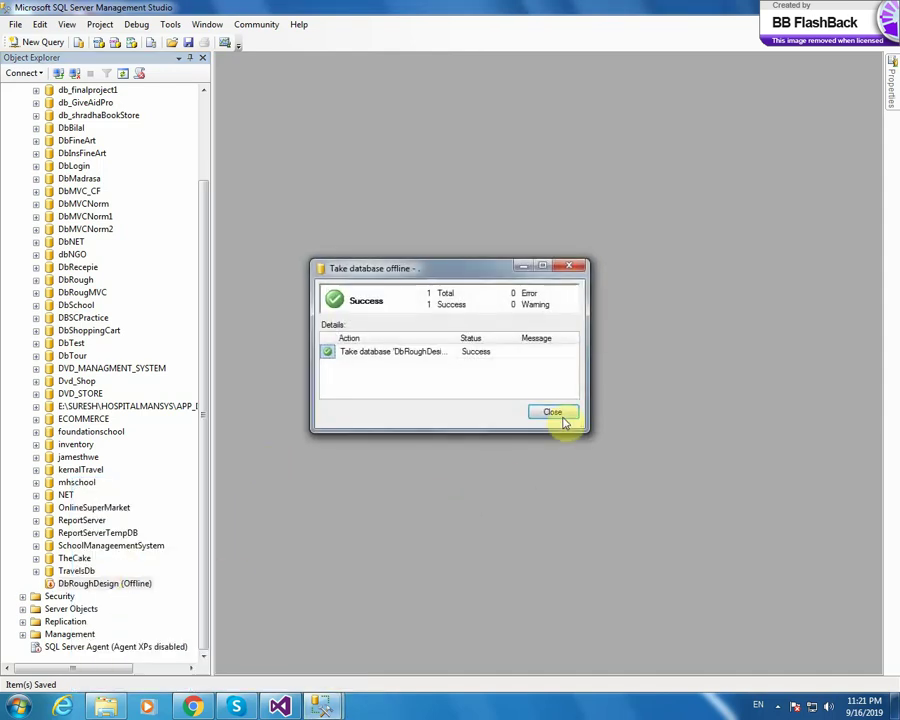
left_click(553, 413)
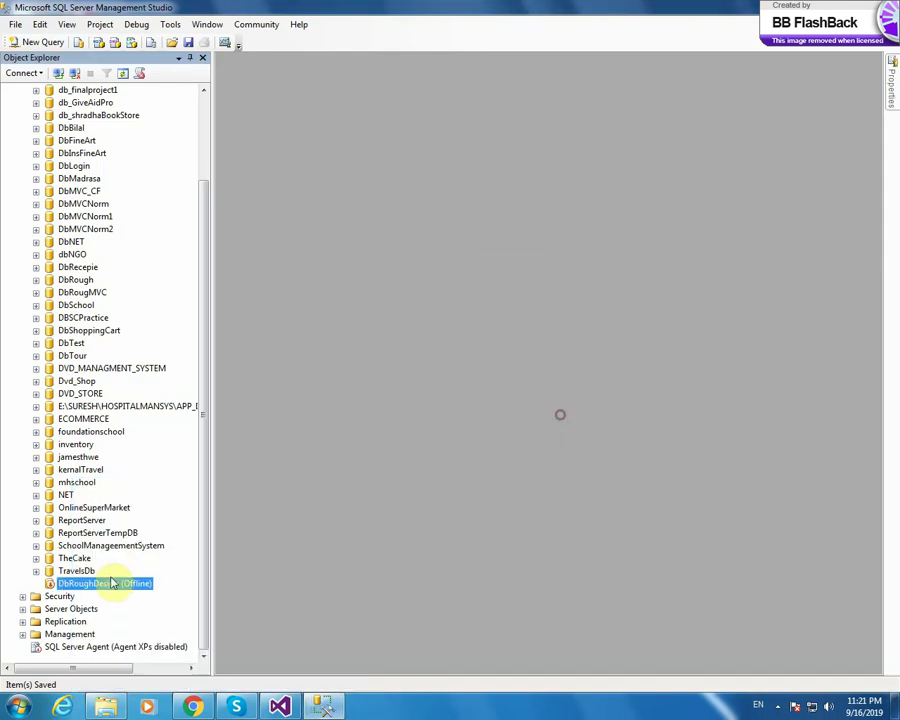
- Switch to Windows Explorer and copy the DbRoughDesign and DbRoughDesign_log files from drive D: to drive E:, granting administrator permission
left_click(113, 708)
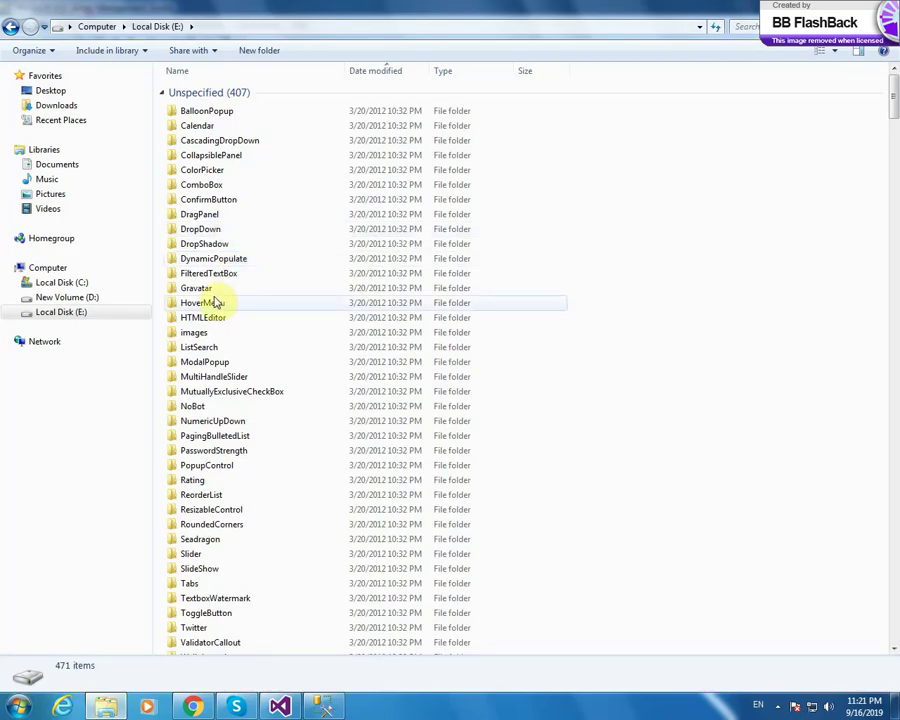
left_click(96, 299)
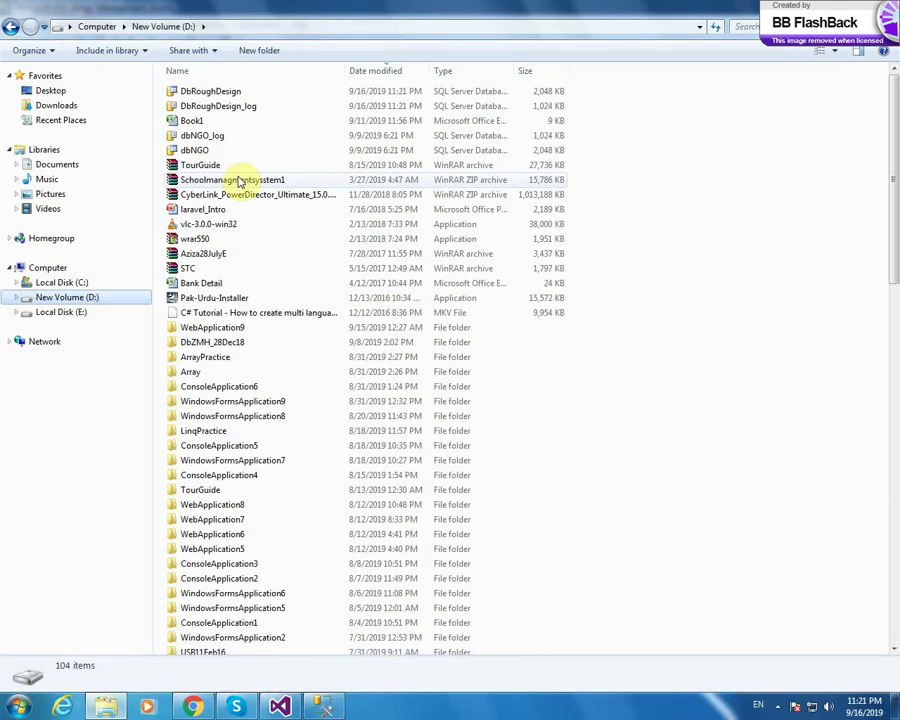
left_click(228, 93)
left_click(240, 106, "shift")
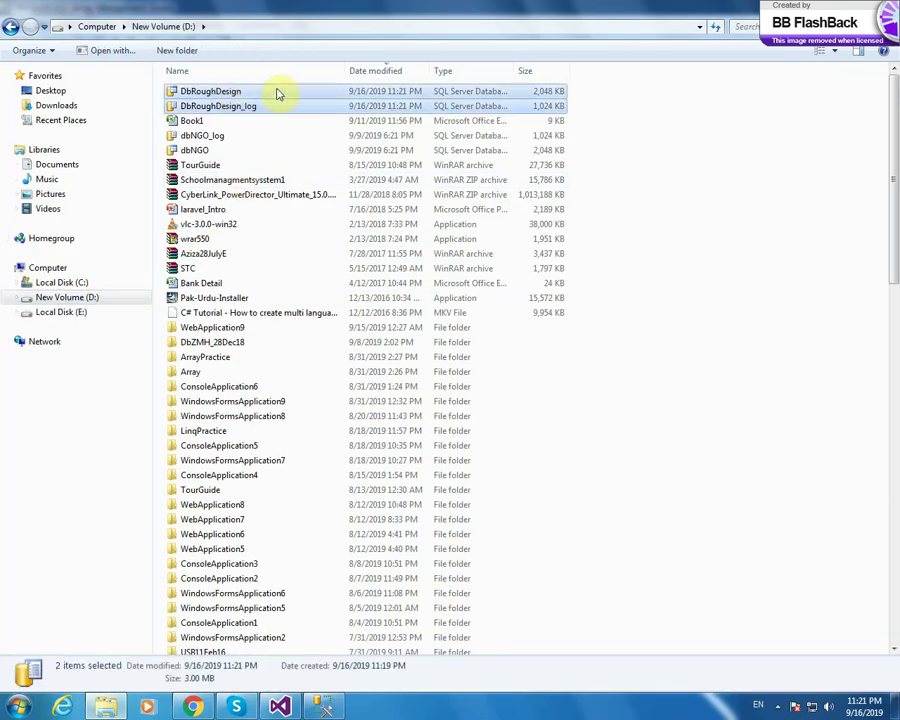
right_click(279, 91)
left_click(314, 214)
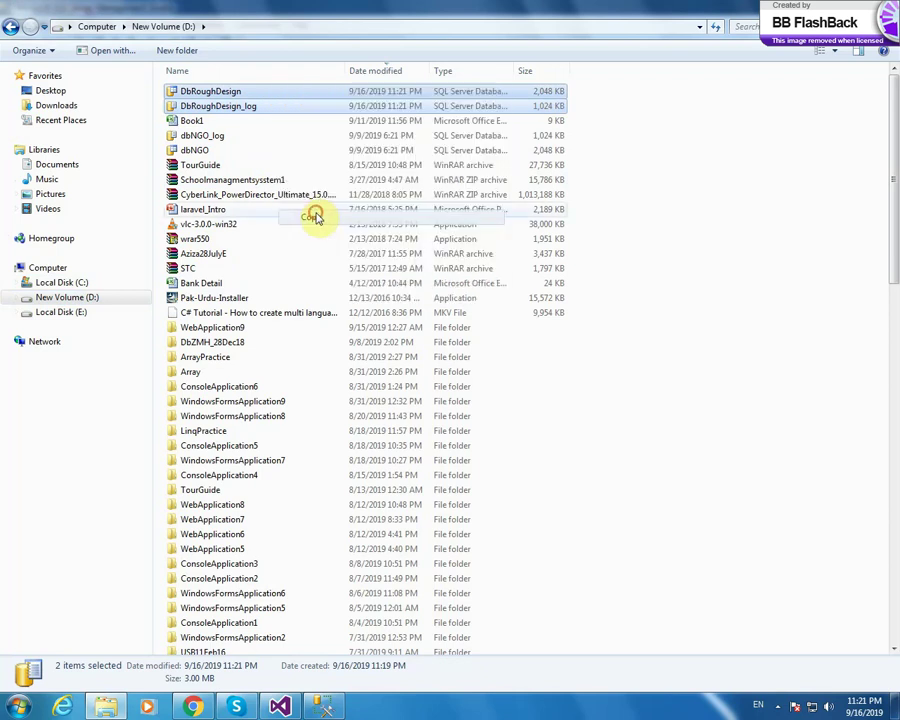
left_click(96, 312)
right_click(576, 298)
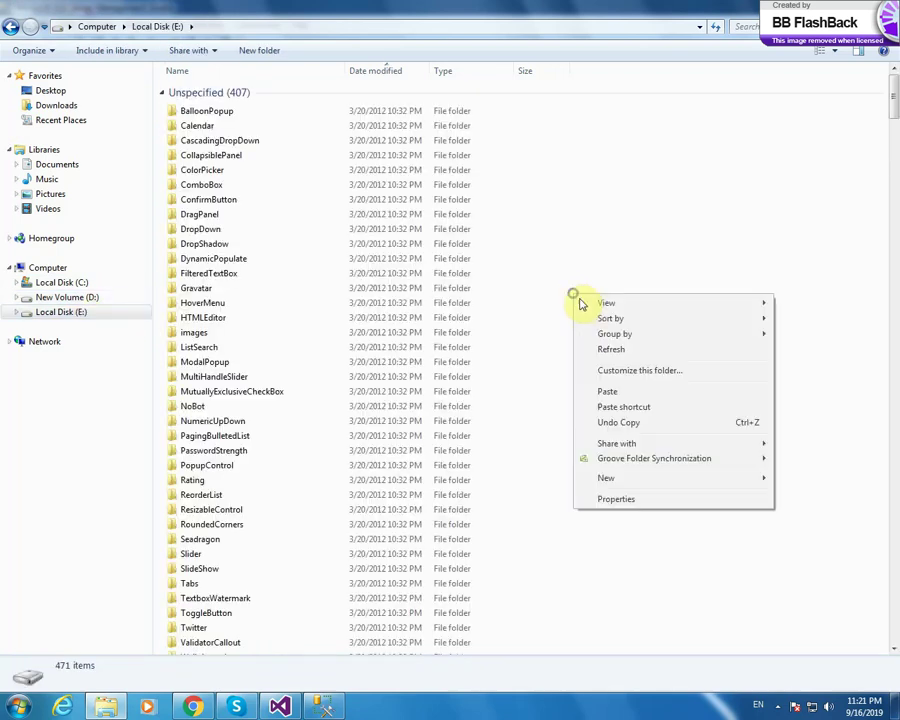
left_click(630, 392)
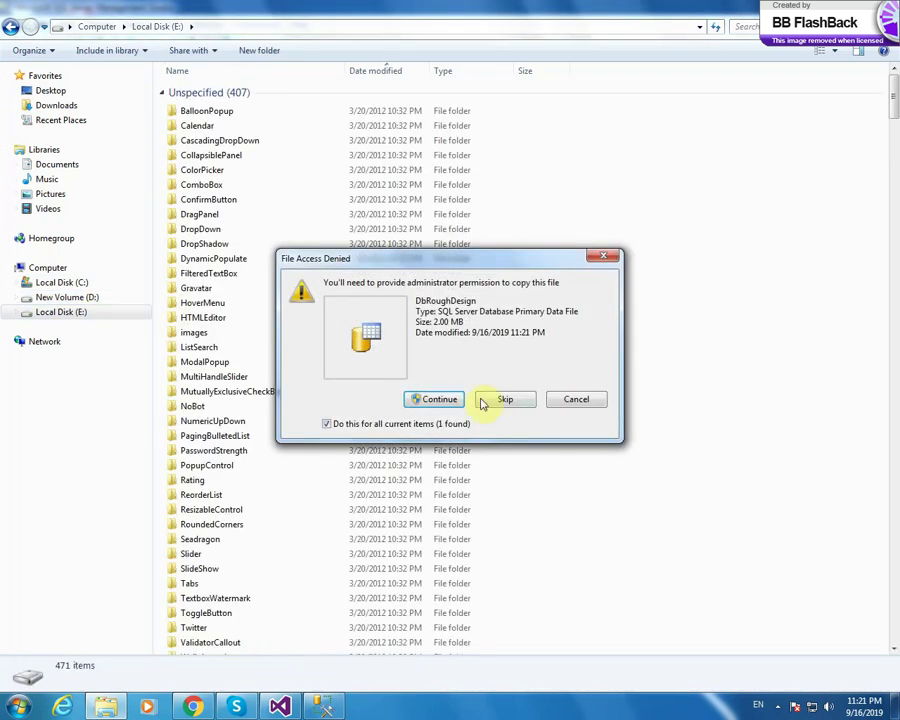
left_click(438, 400)
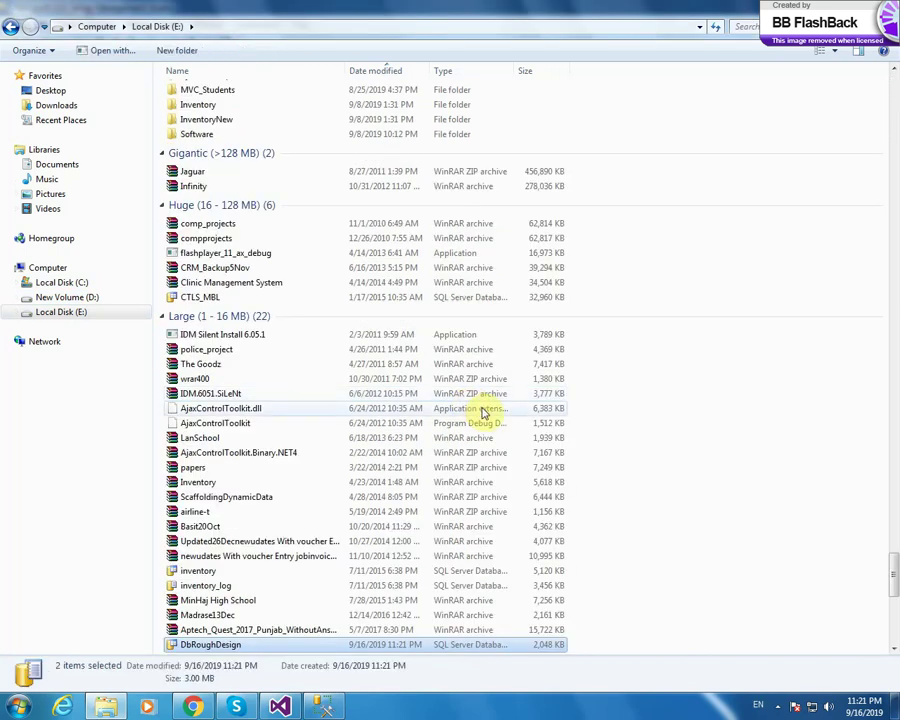
scroll(355, 568, "down", 4)
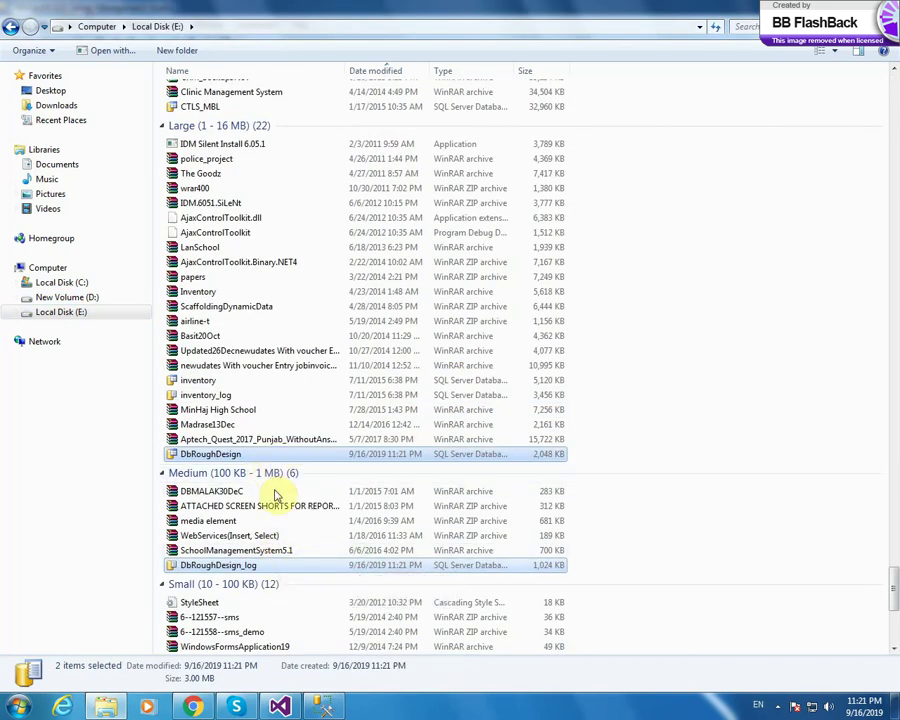
- Switch to SQL Server Management Studio and bring the DbRoughDesign database back online
left_click(322, 706)
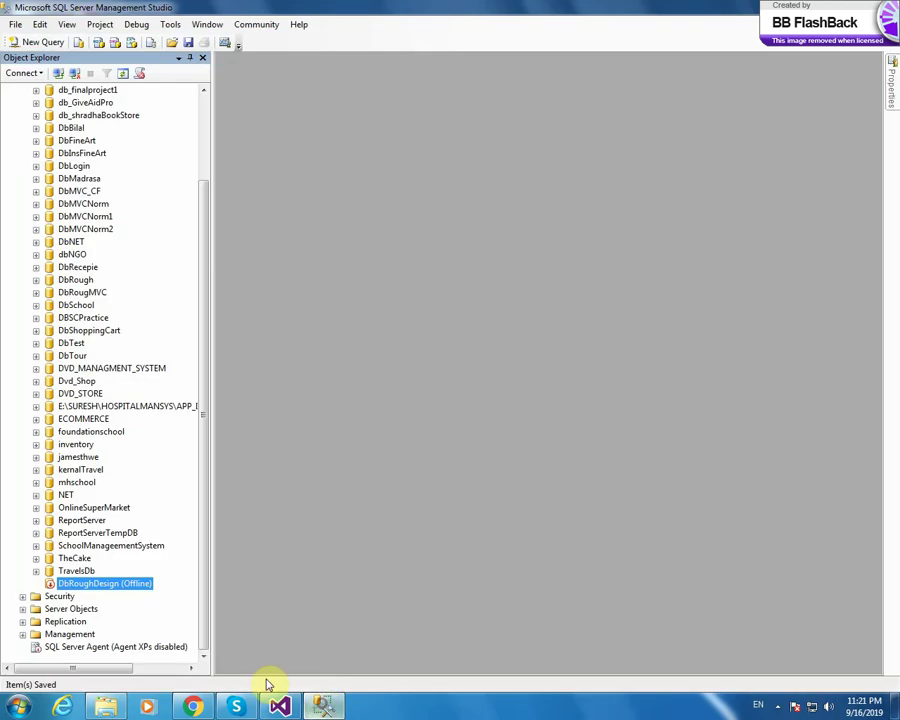
right_click(142, 590)
mouse_move(213, 534)
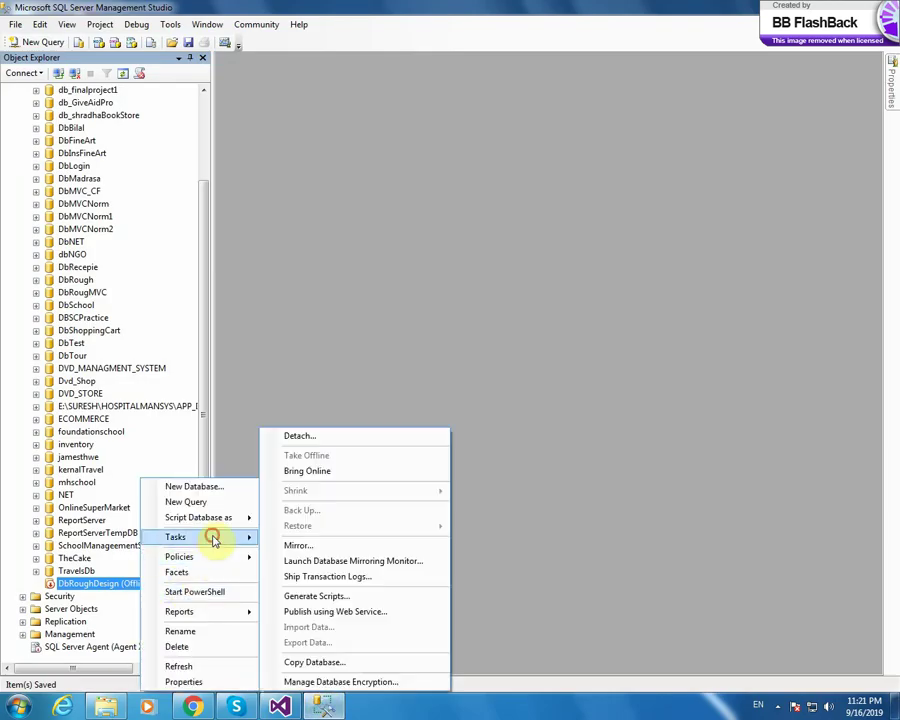
left_click(323, 471)
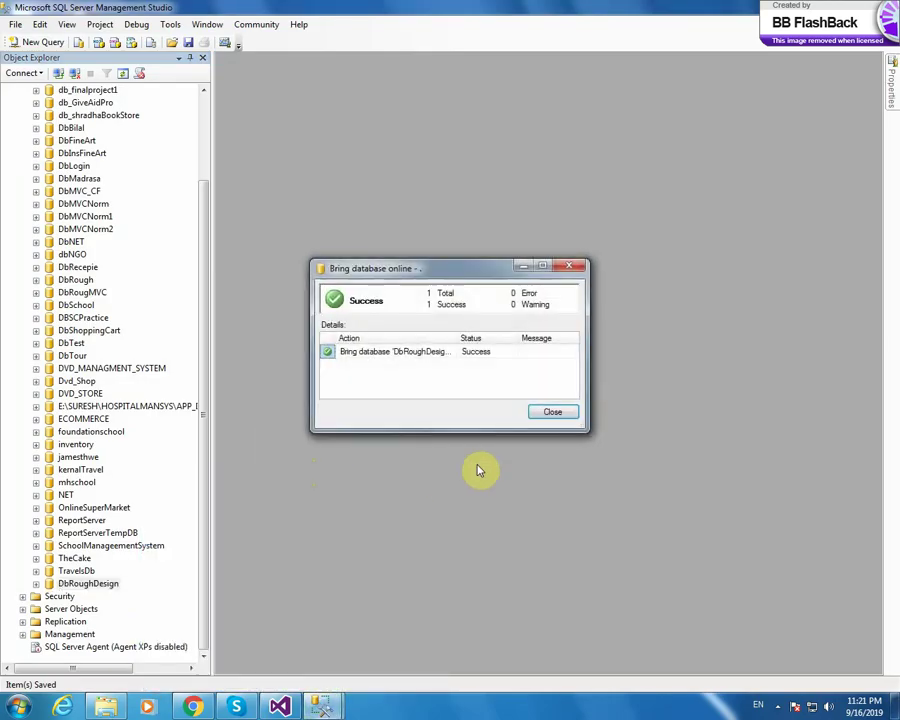
left_click(546, 412)
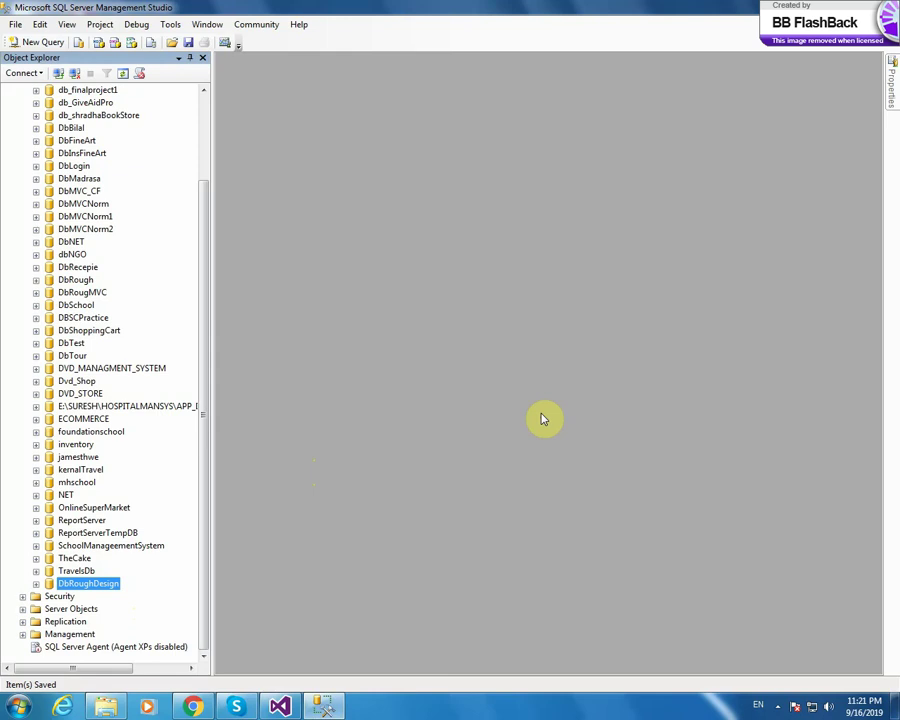
- Detach the DbRoughDesign database from the server and check its copied files on drive E: in Windows Explorer
right_click(84, 587)
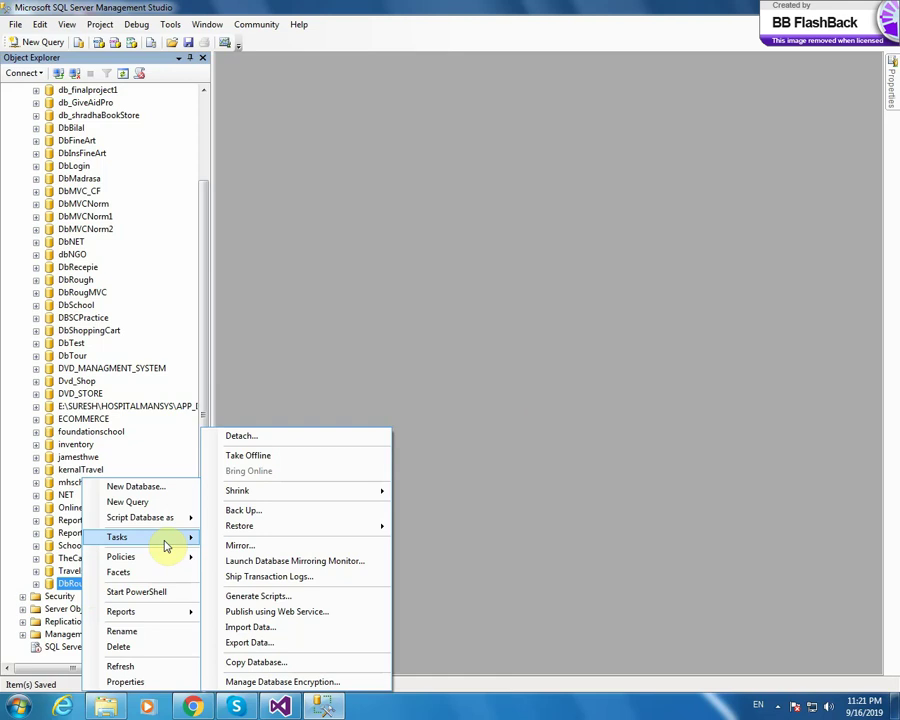
left_click(268, 438)
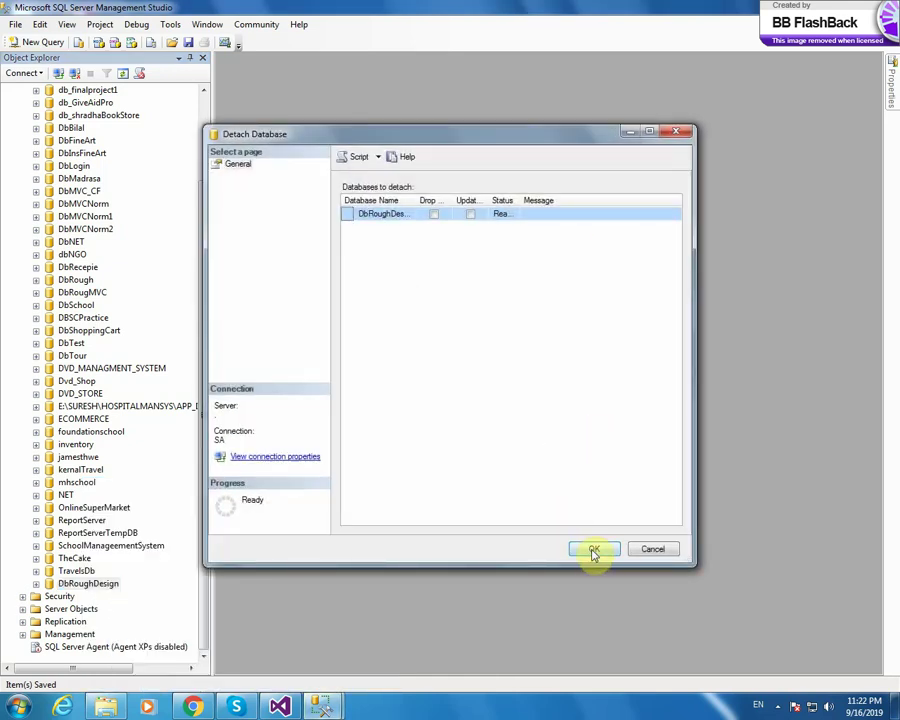
left_click(594, 551)
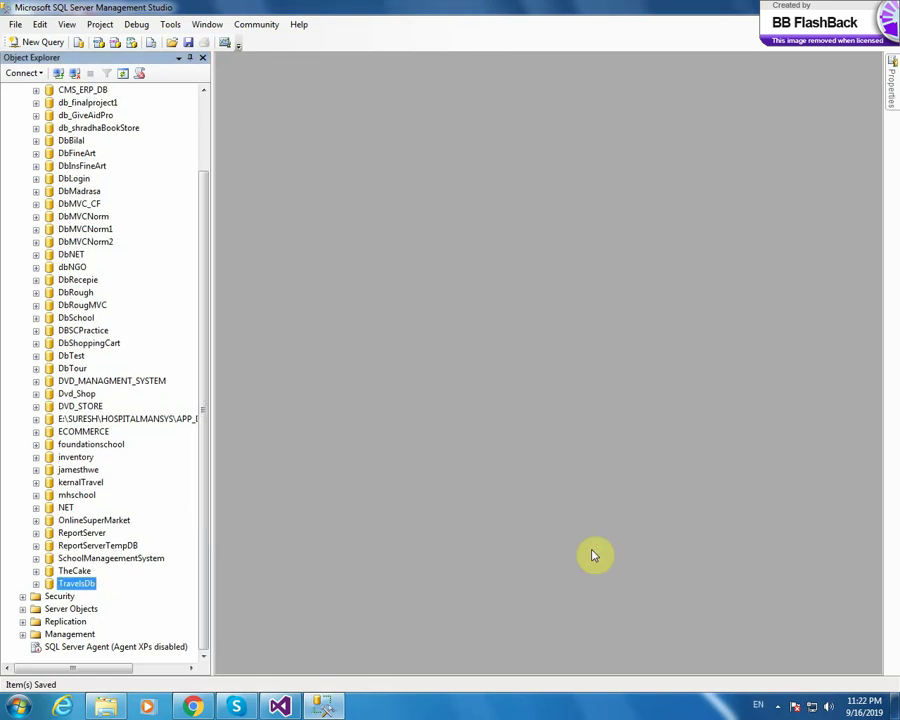
left_click(118, 712)
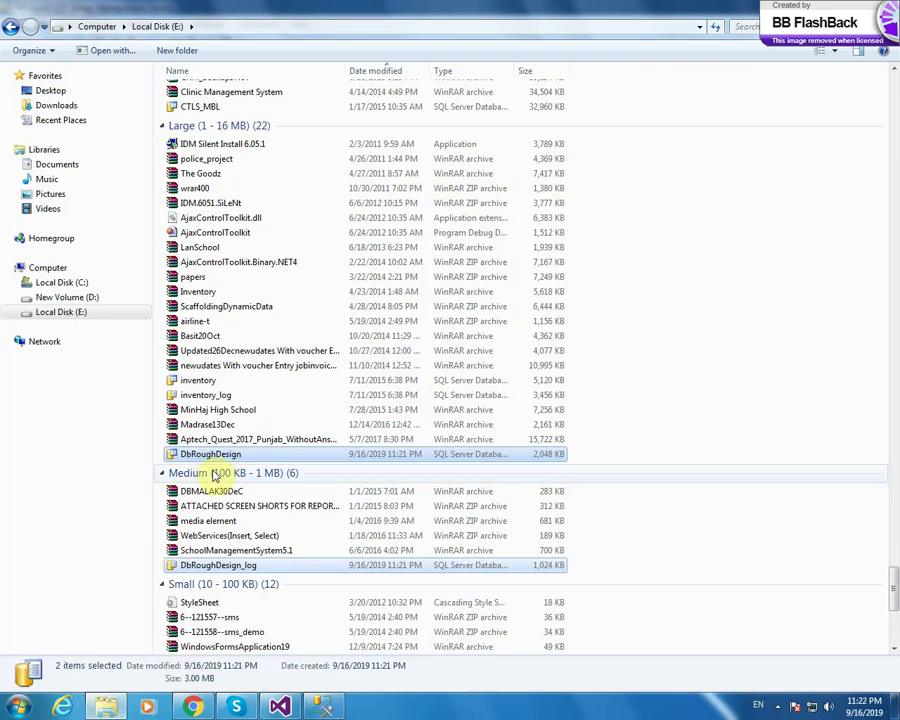
left_click(108, 708)
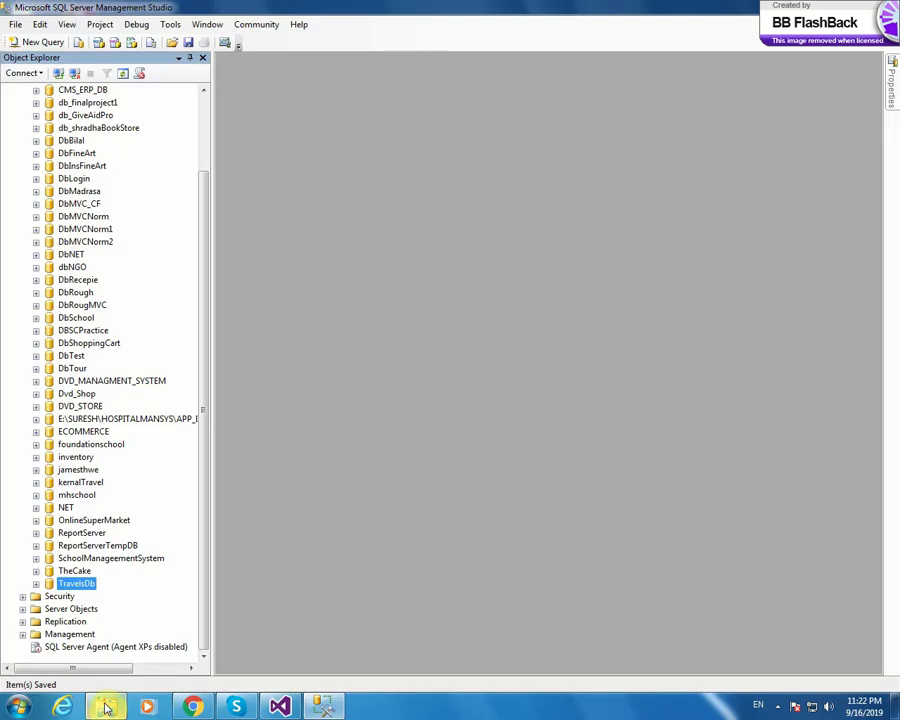
- Attach the DbRoughDesign database to the server from the DbRoughDesign.mdf file on drive D:
left_click_drag(201, 251, 207, 140)
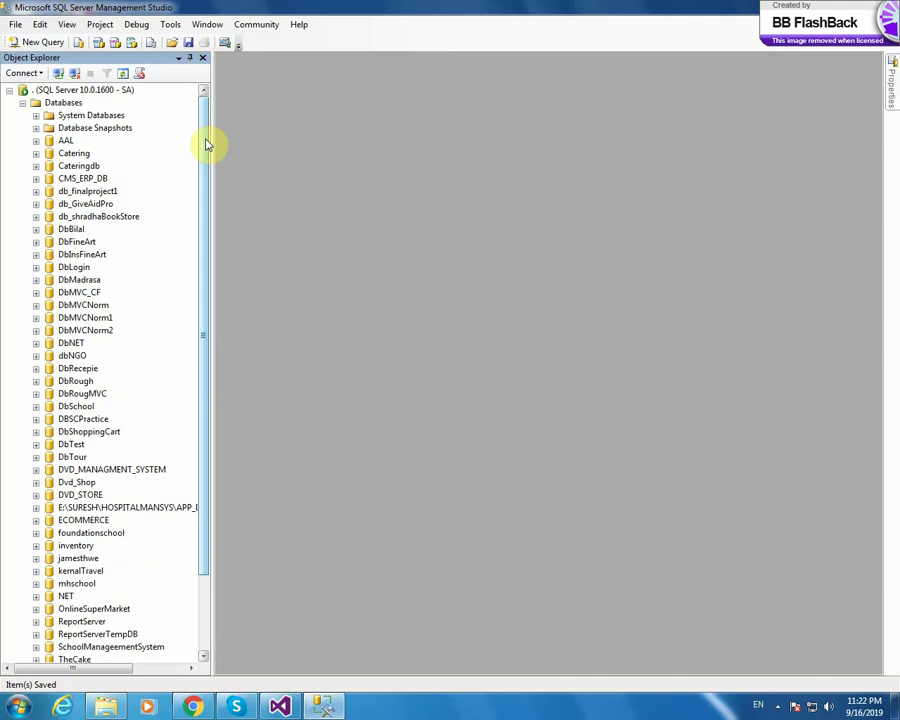
left_click(64, 103)
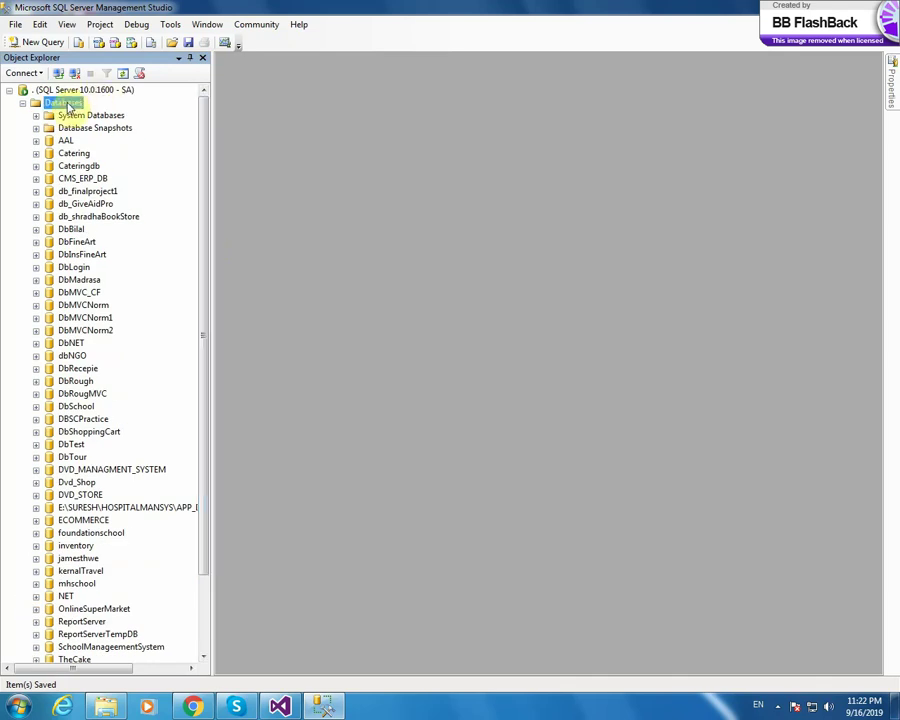
right_click(66, 104)
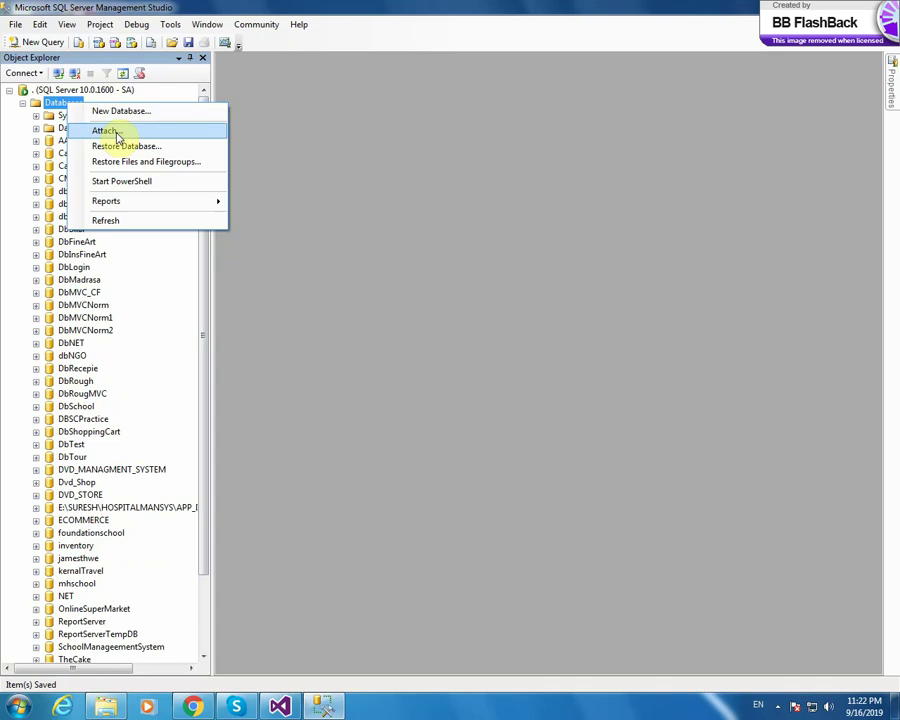
left_click(115, 131)
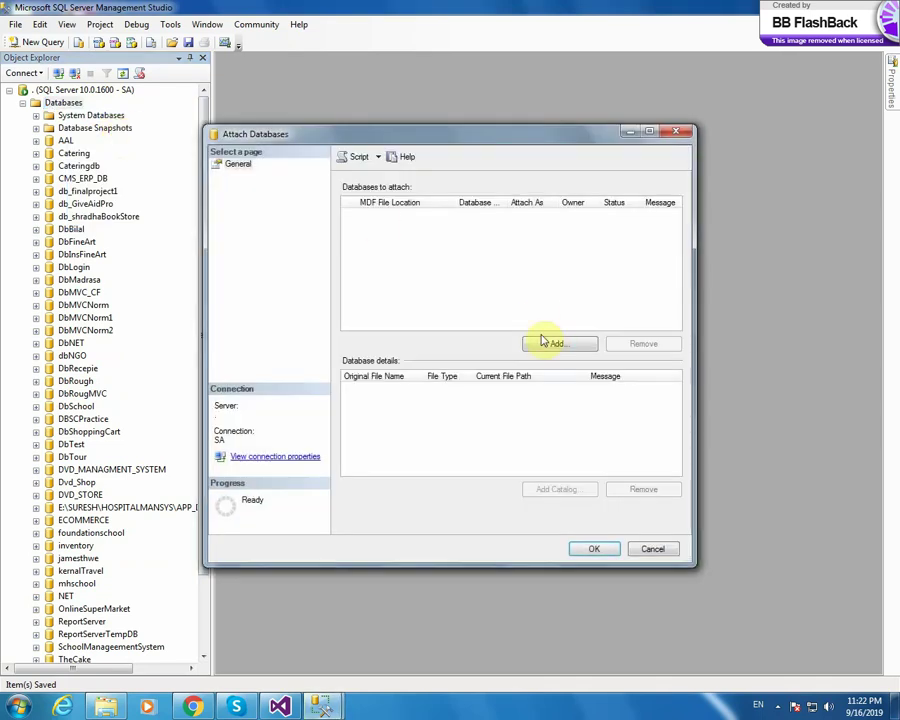
left_click(551, 345)
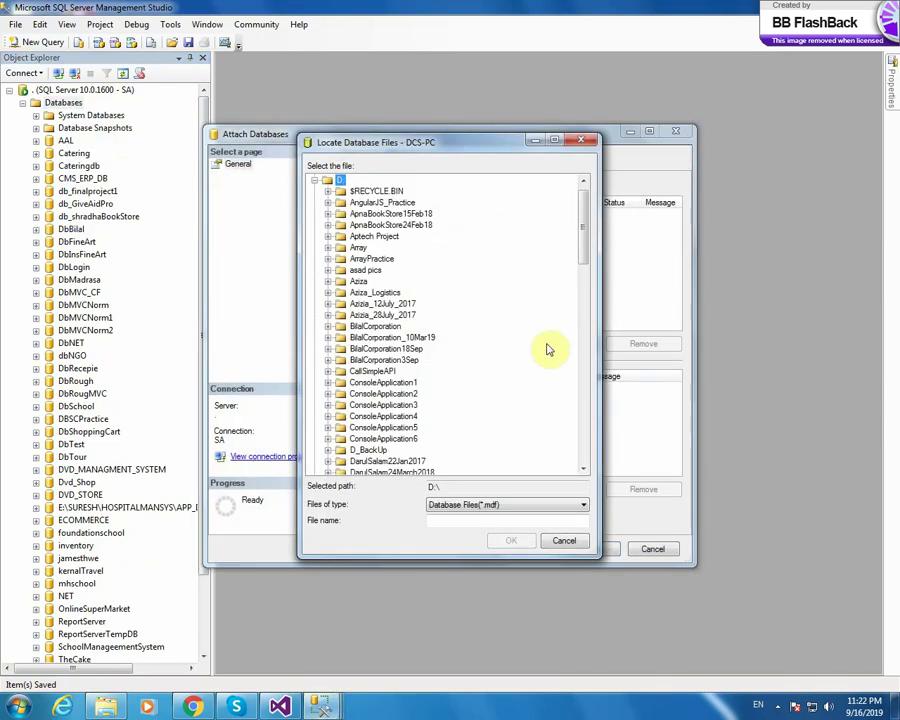
left_click_drag(585, 234, 585, 431)
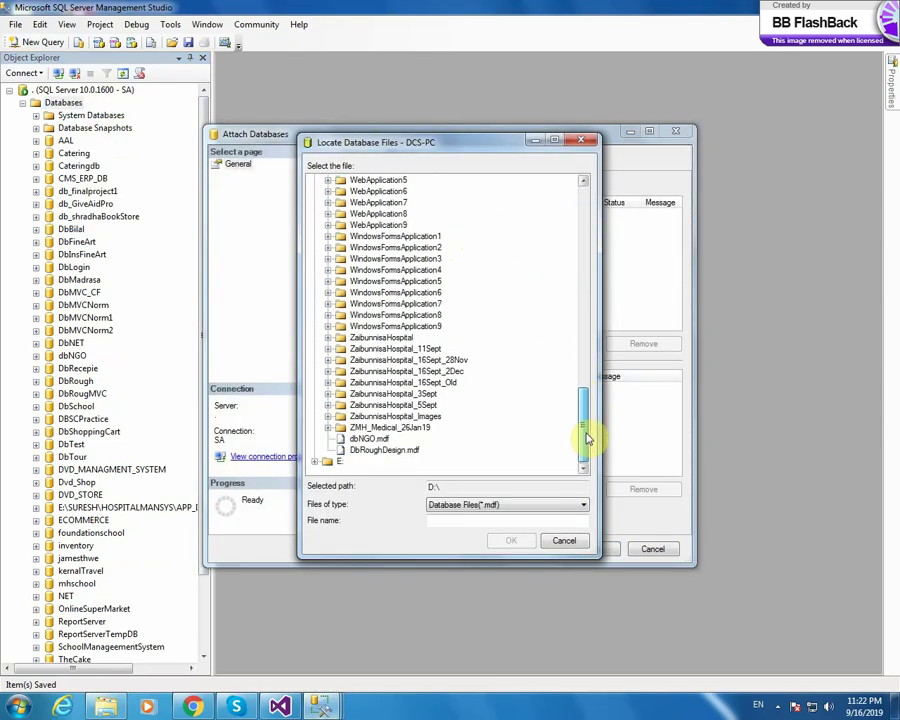
left_click(388, 451)
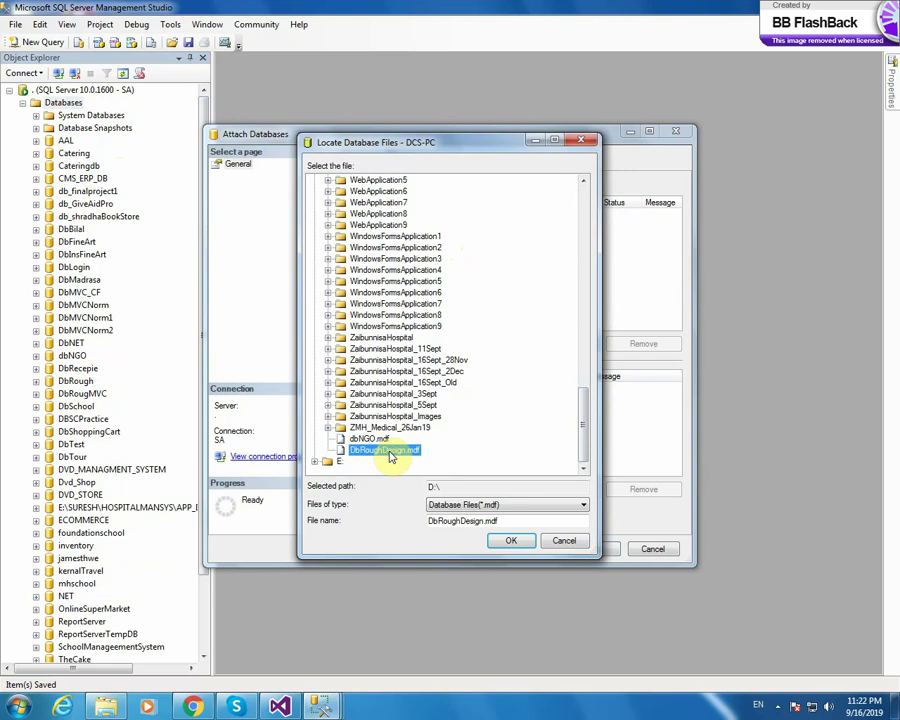
left_click(511, 542)
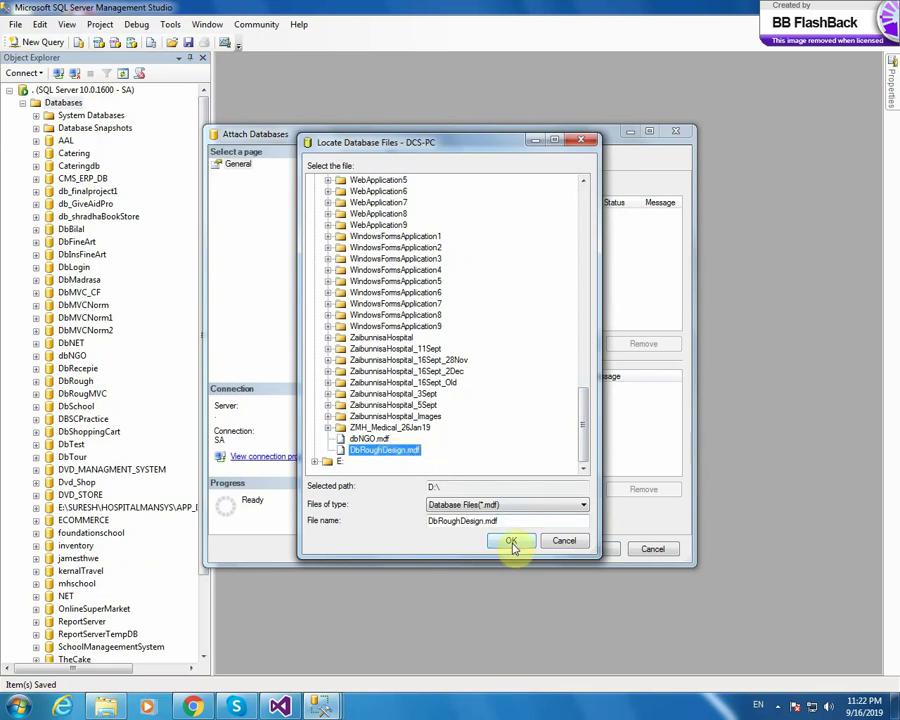
left_click(511, 542)
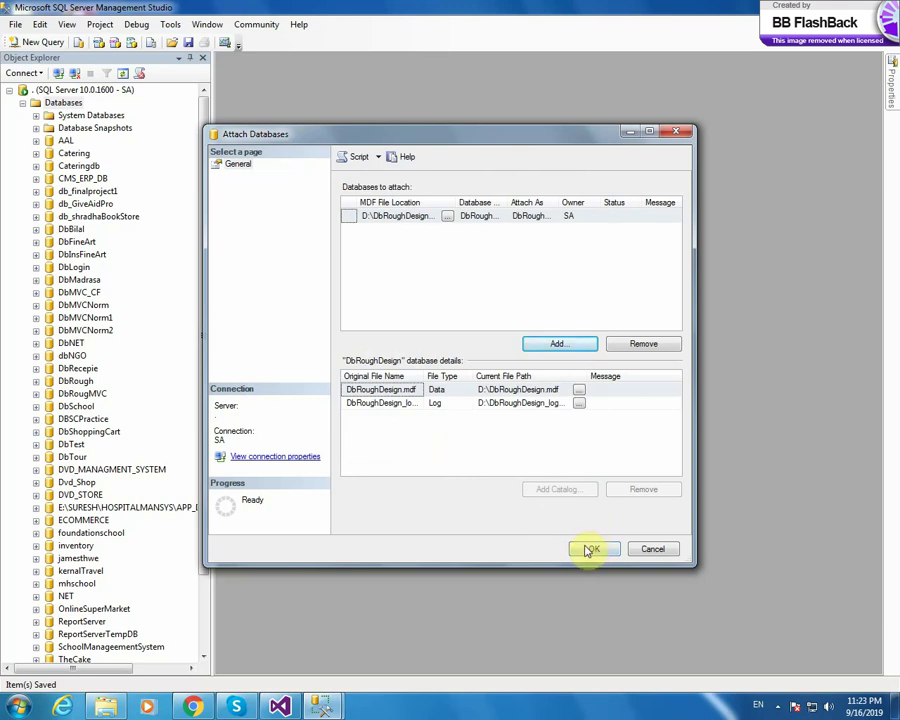
left_click(590, 548)
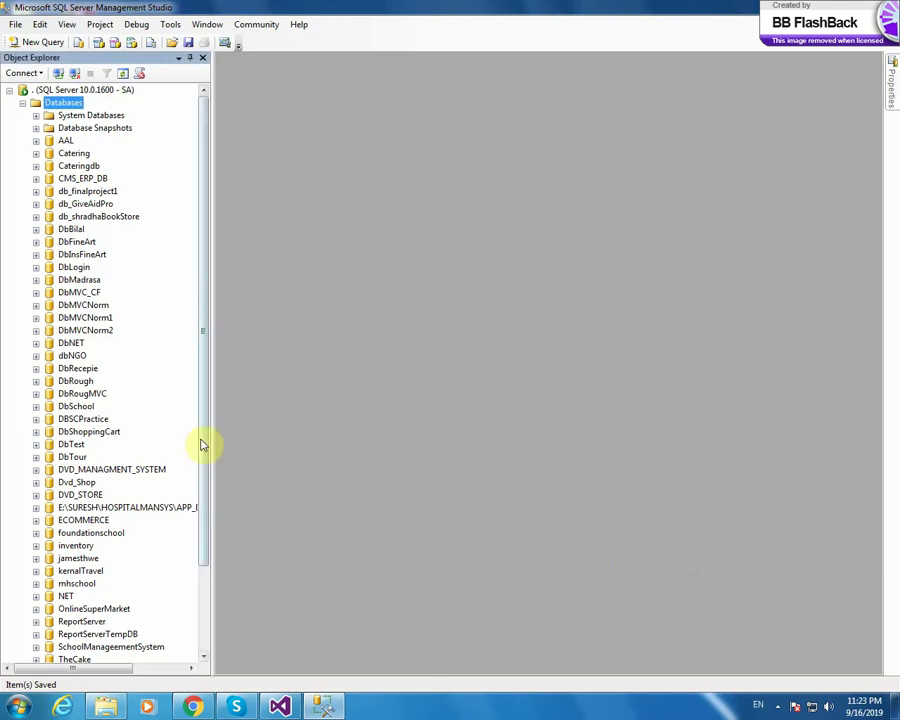
- Expand the attached DbRoughDesign database down to its Tables folder and start designing a new table there
left_click_drag(207, 275, 207, 470)
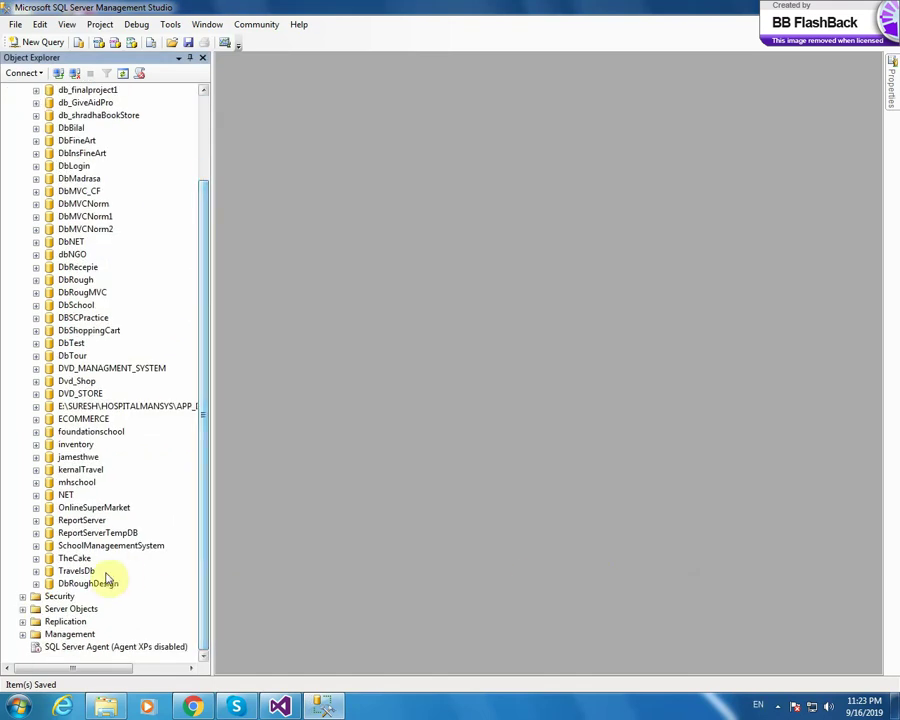
left_click(35, 584)
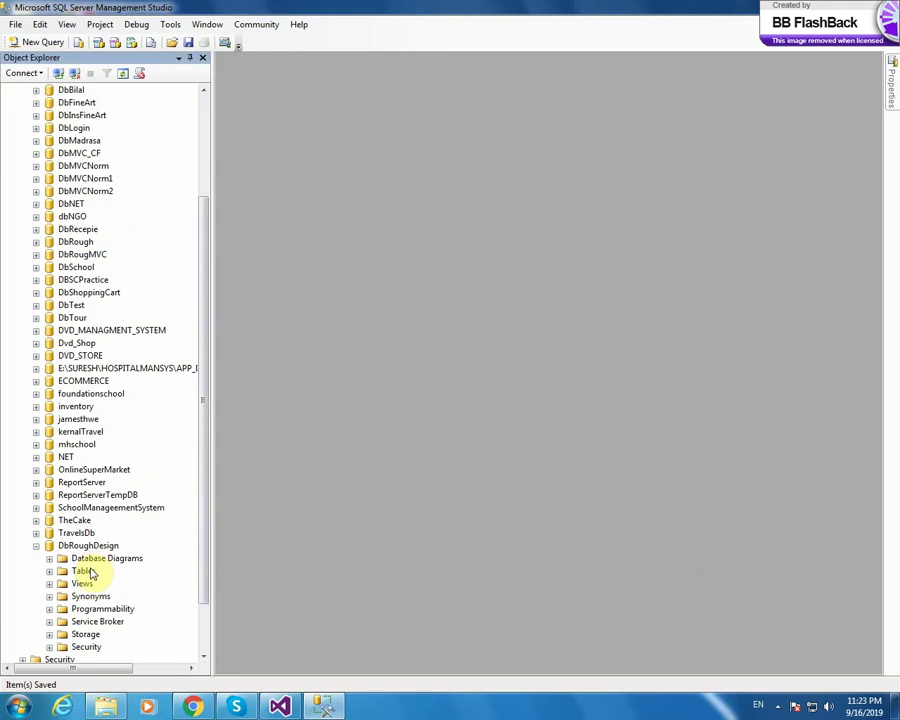
left_click(49, 571)
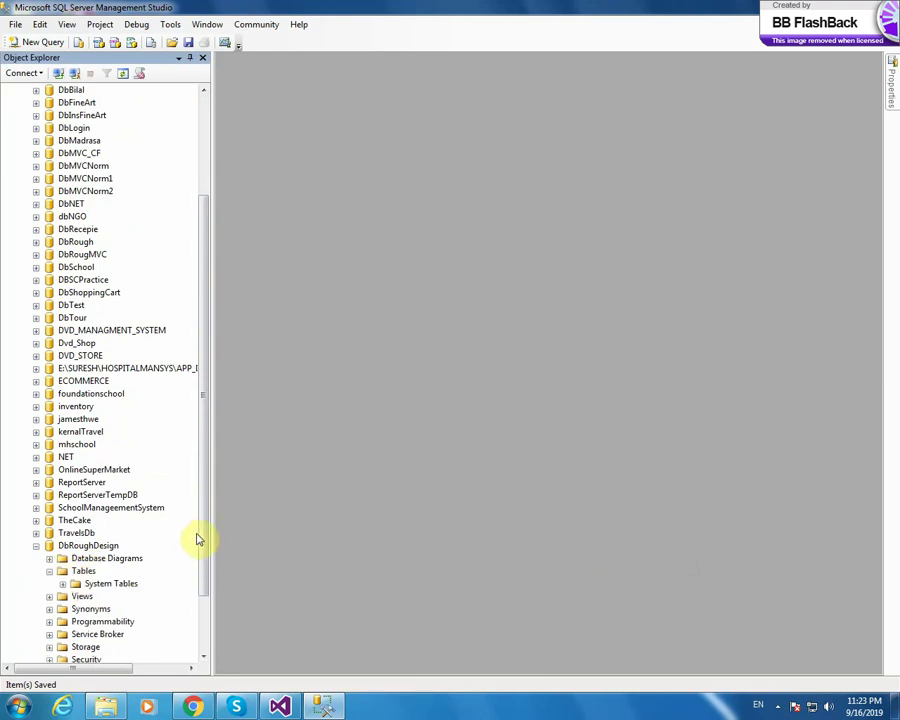
left_click_drag(202, 527, 202, 583)
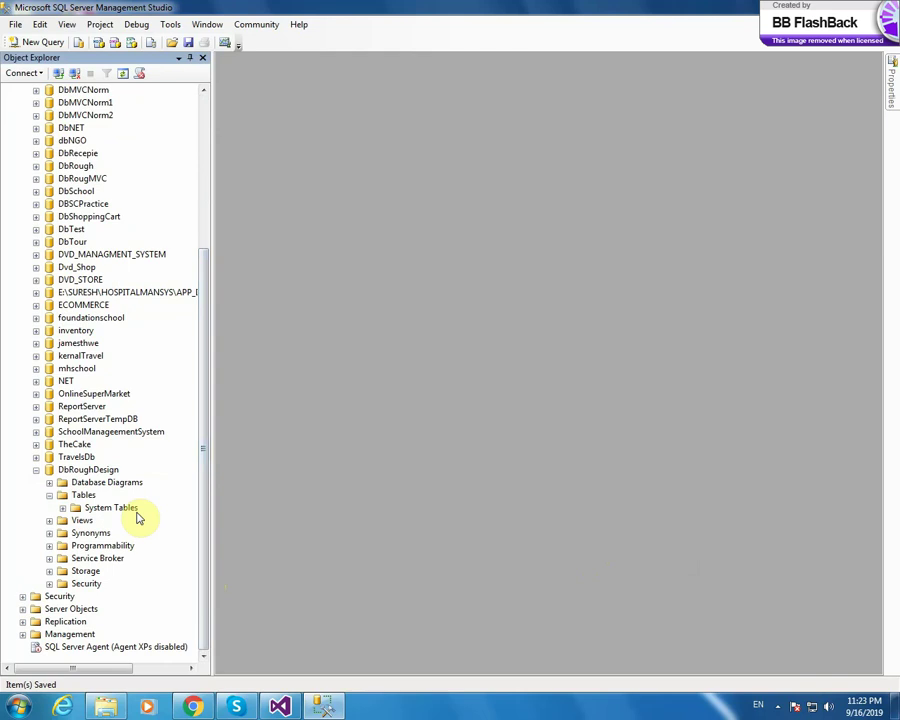
left_click(72, 500)
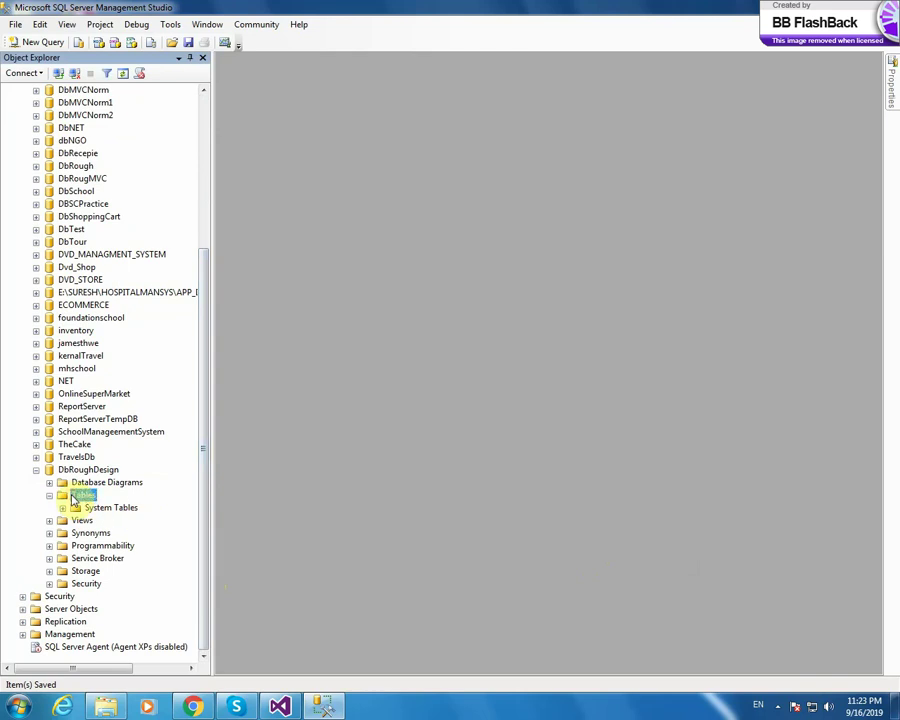
right_click(73, 500)
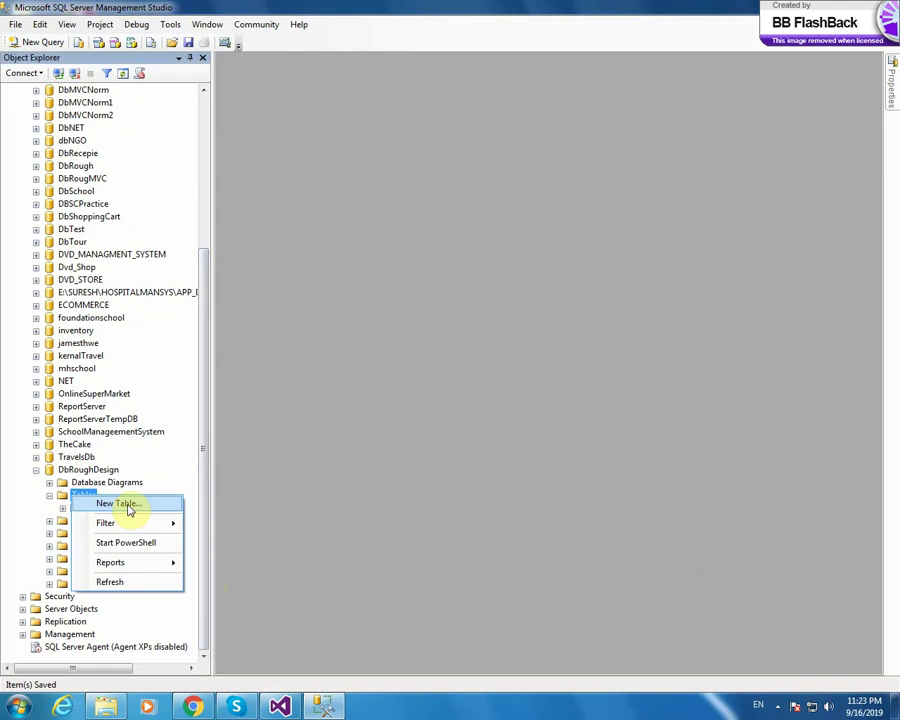
left_click(126, 503)
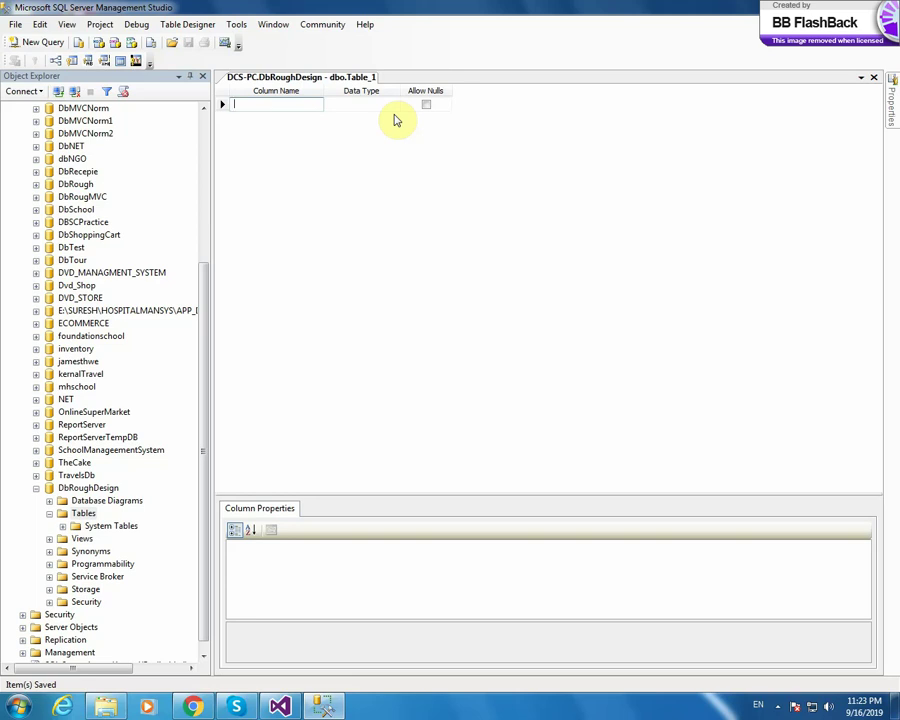
- Define the first column as Rno with data type int and set it as the primary key
type("Rno")
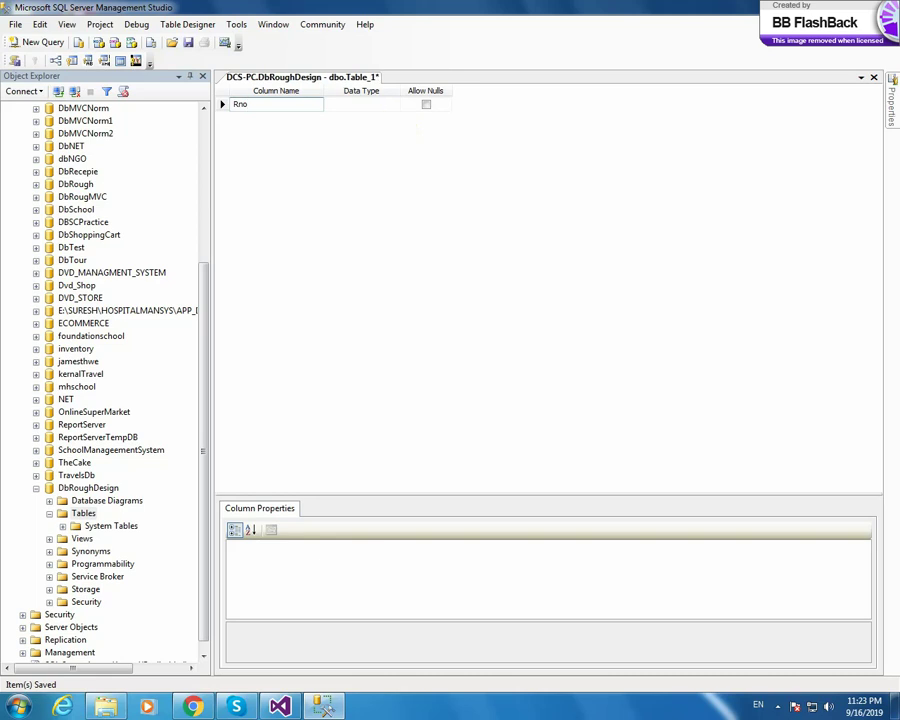
key("Tab")
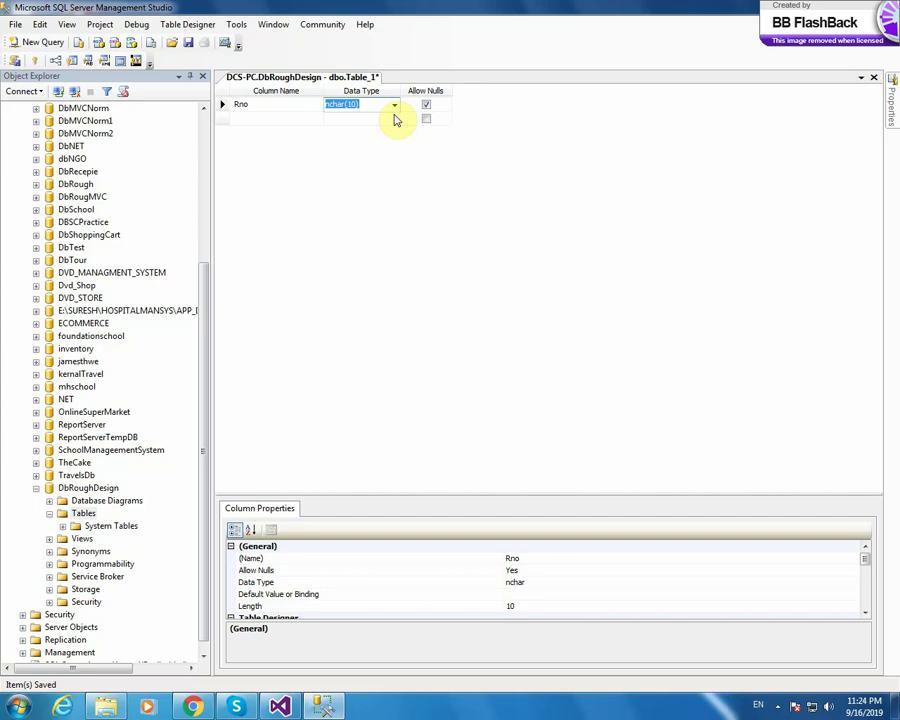
type("int")
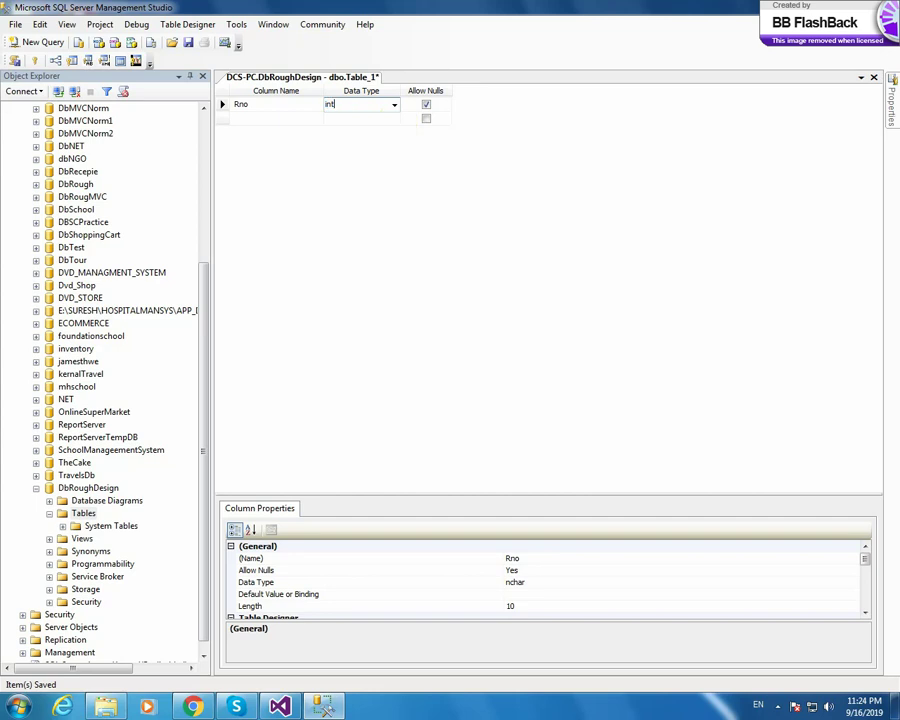
key("Tab")
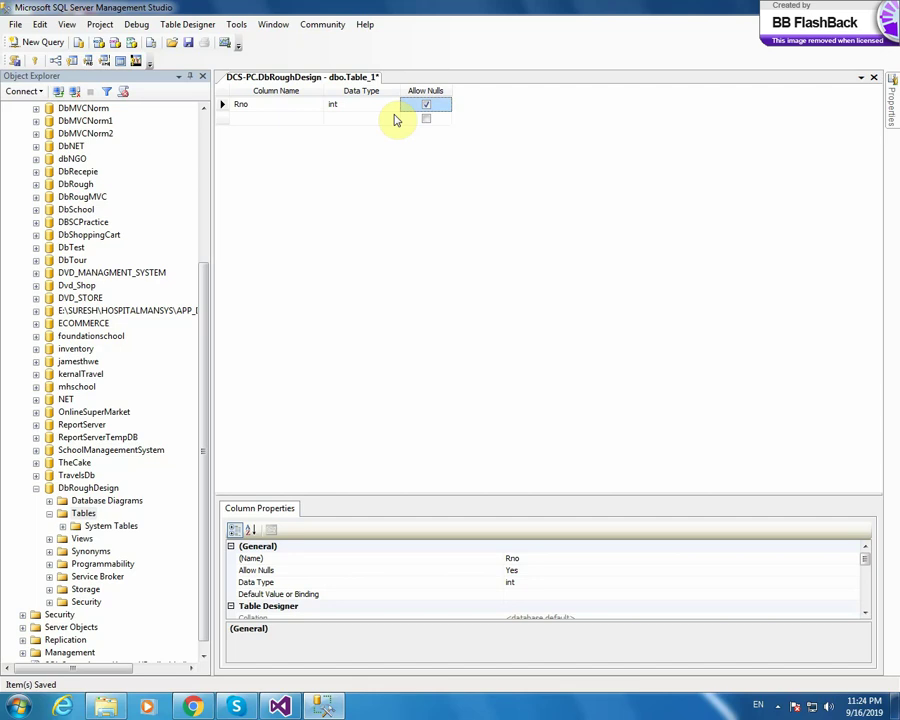
left_click(222, 104)
right_click(222, 104)
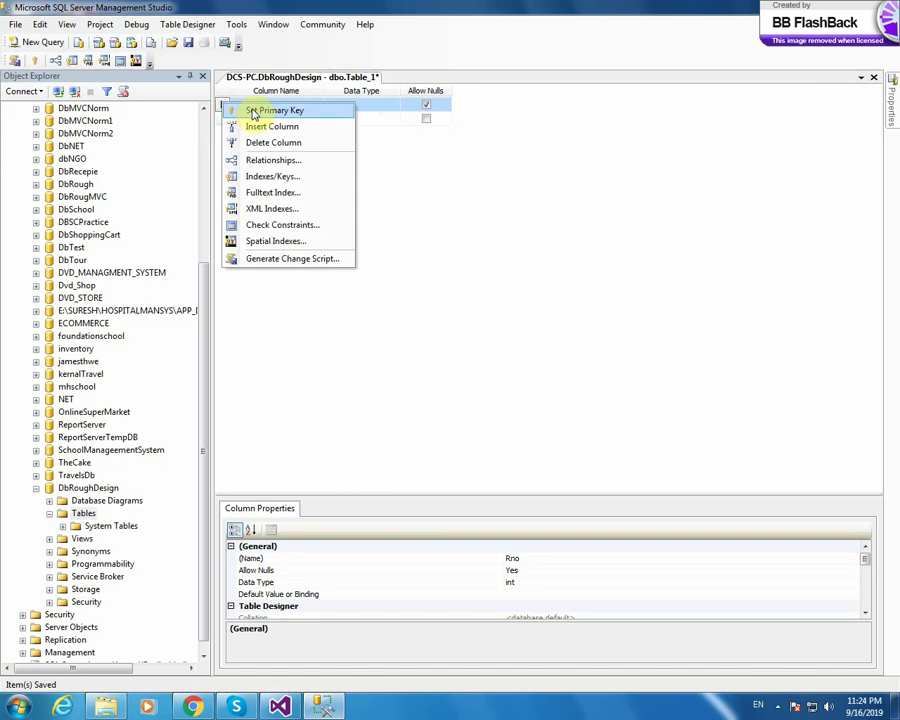
left_click(312, 112)
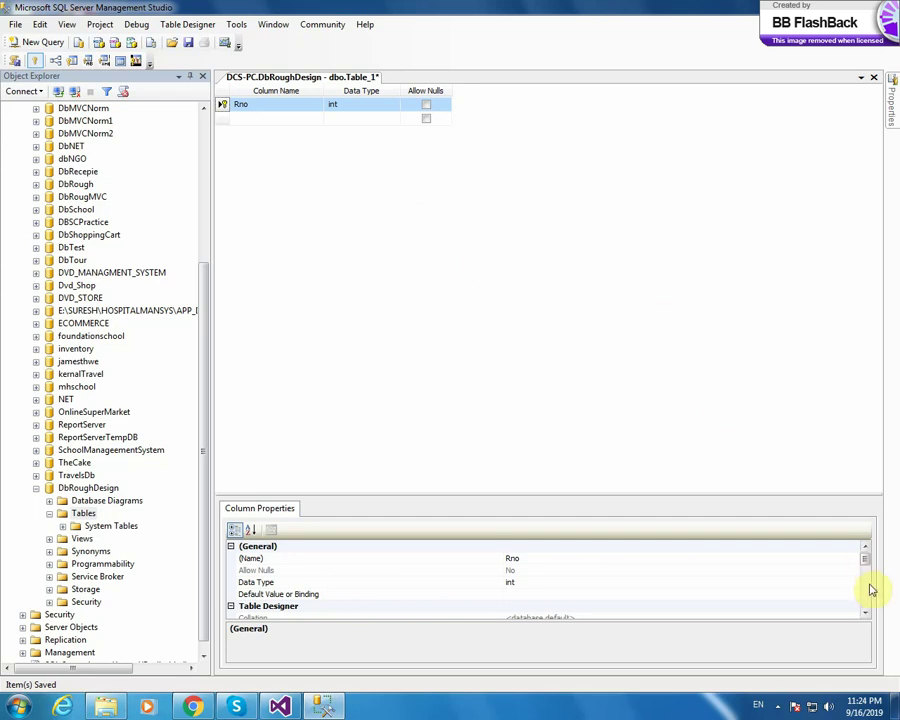
- Make Rno an identity column with an identity seed of 51
left_click_drag(866, 563, 866, 588)
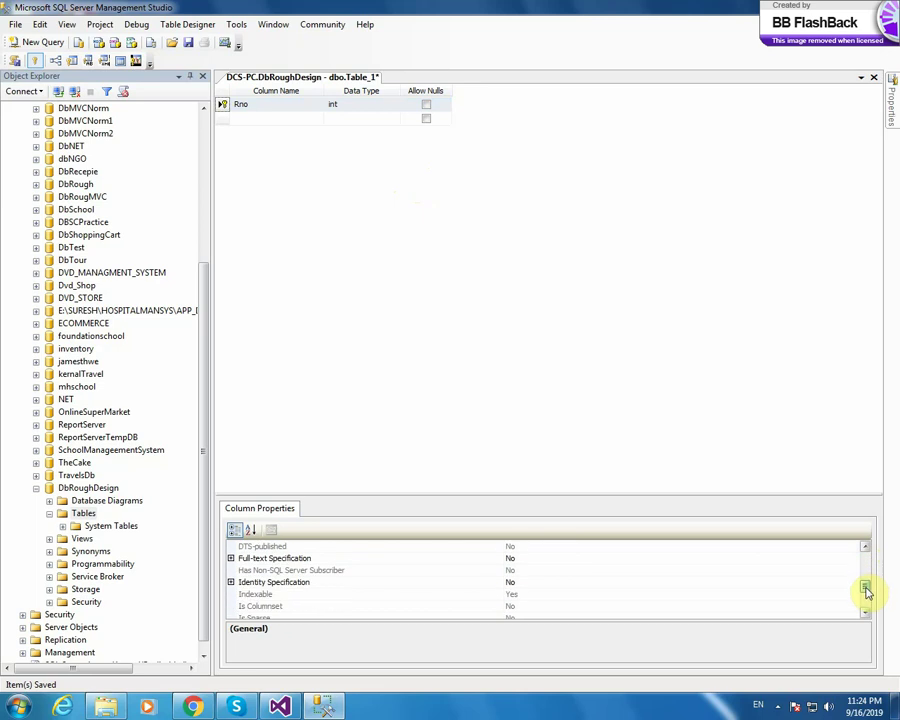
left_click(231, 582)
scroll(306, 582, "down", 1)
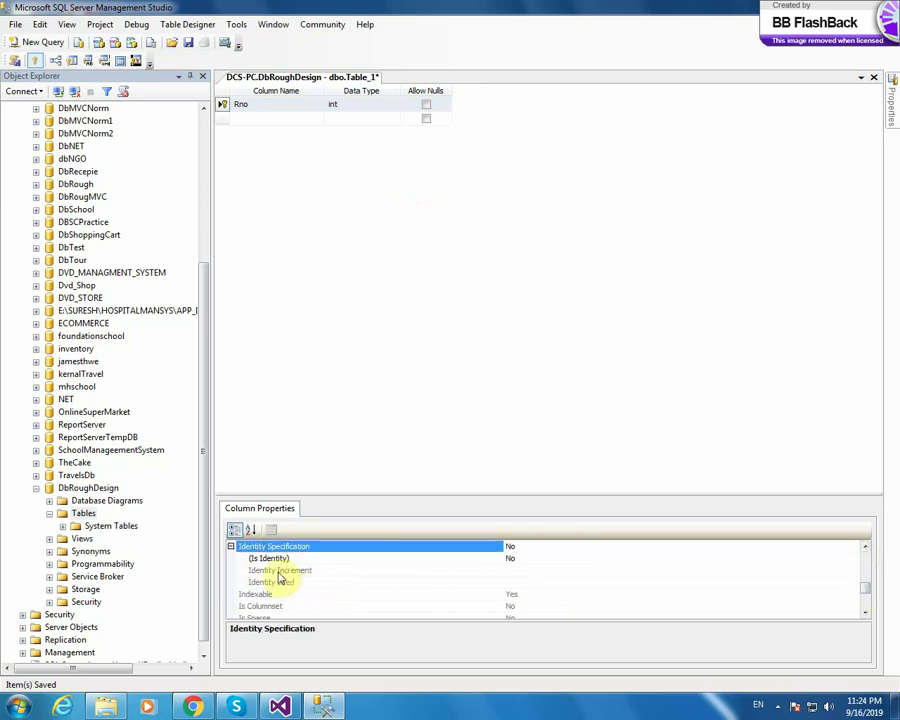
left_click(278, 560)
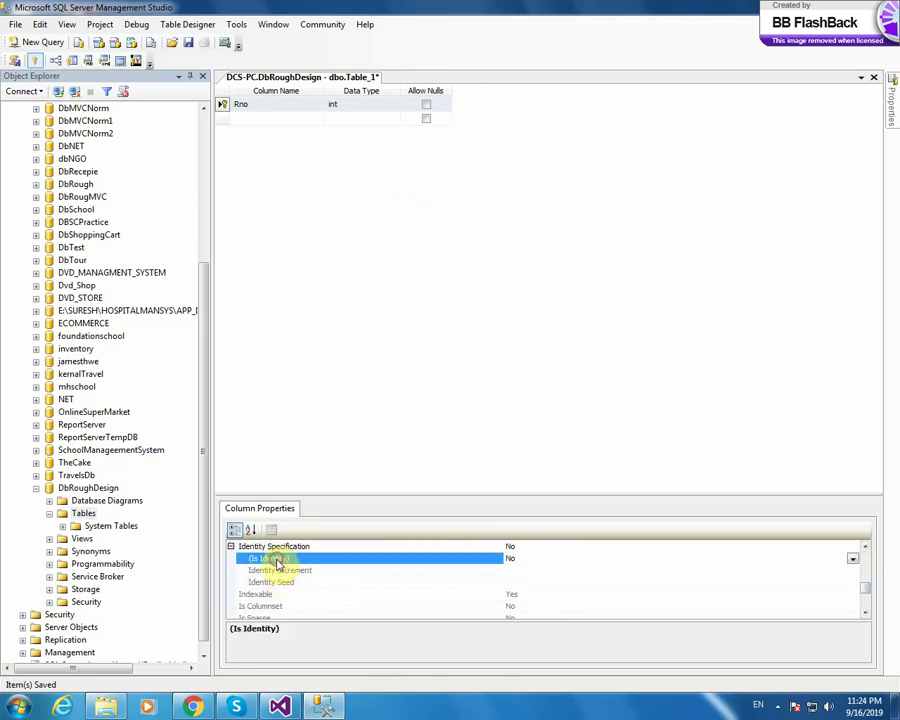
left_click(852, 558)
left_click(808, 570)
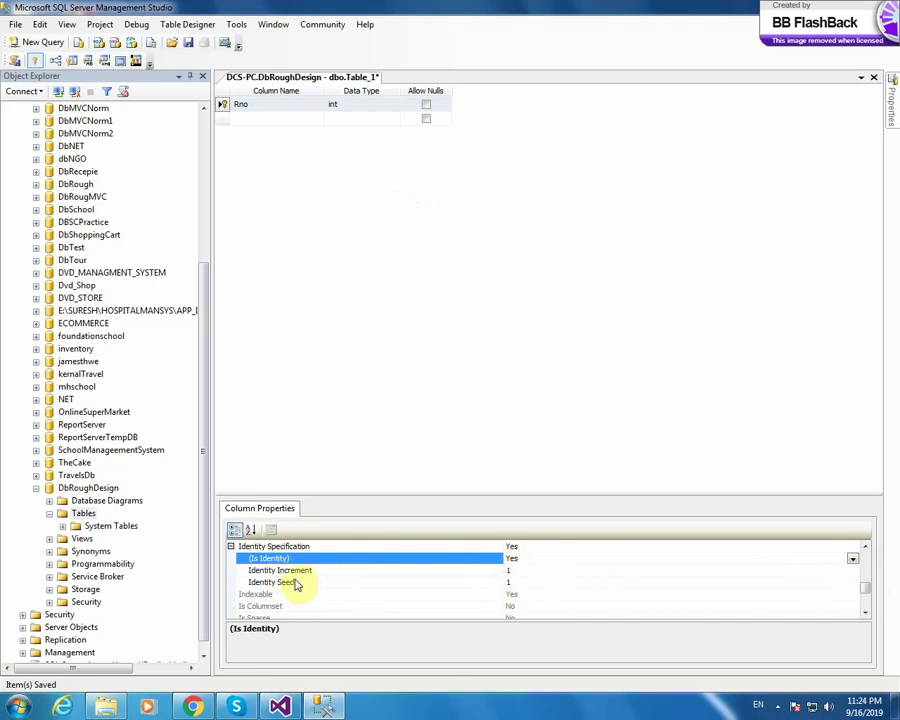
left_click(512, 582)
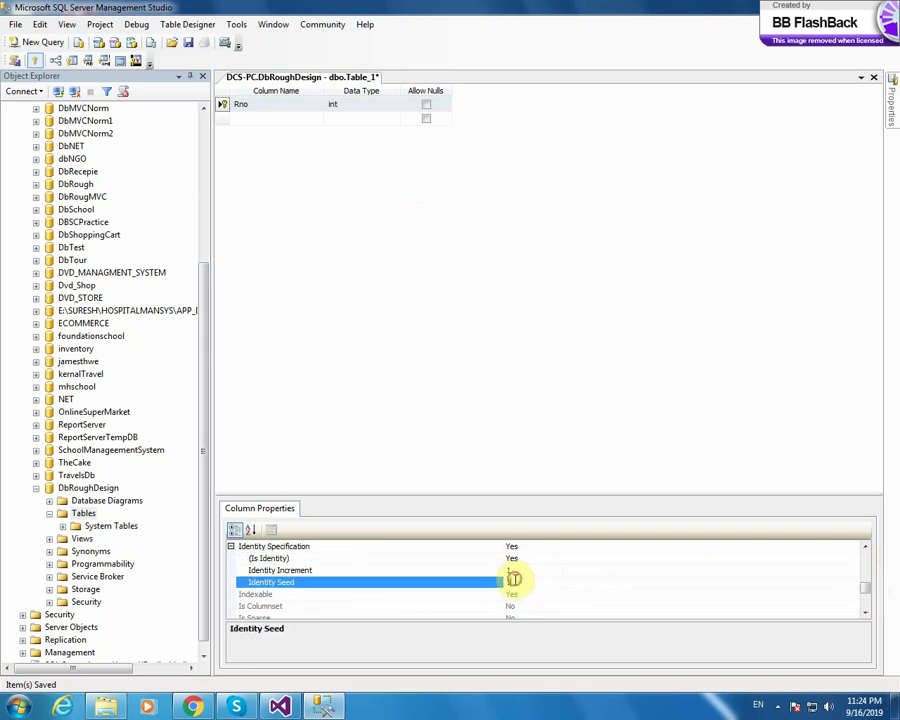
double_click(512, 579)
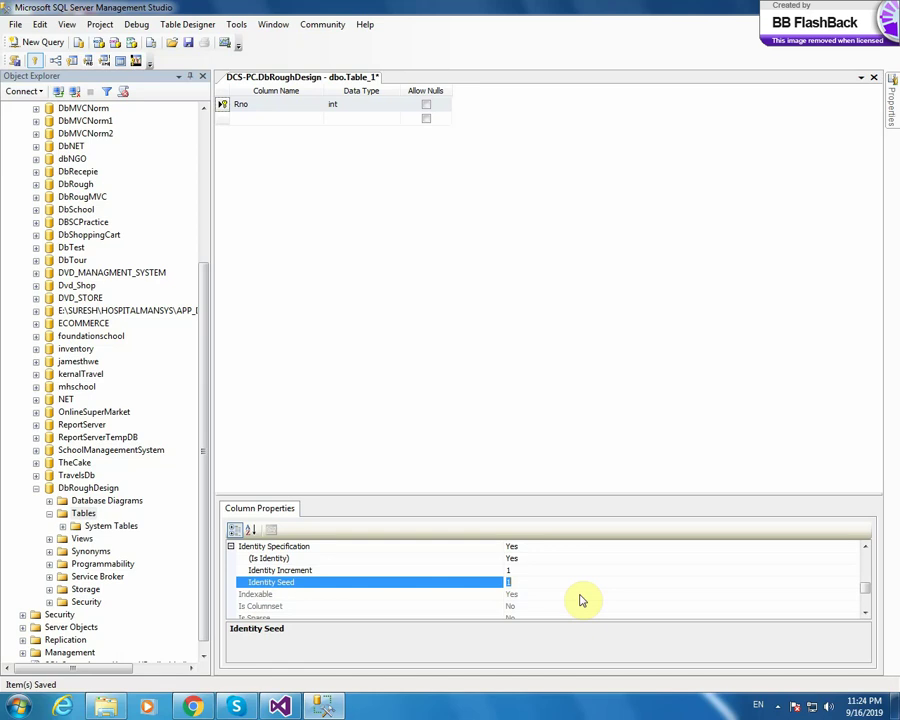
type("51")
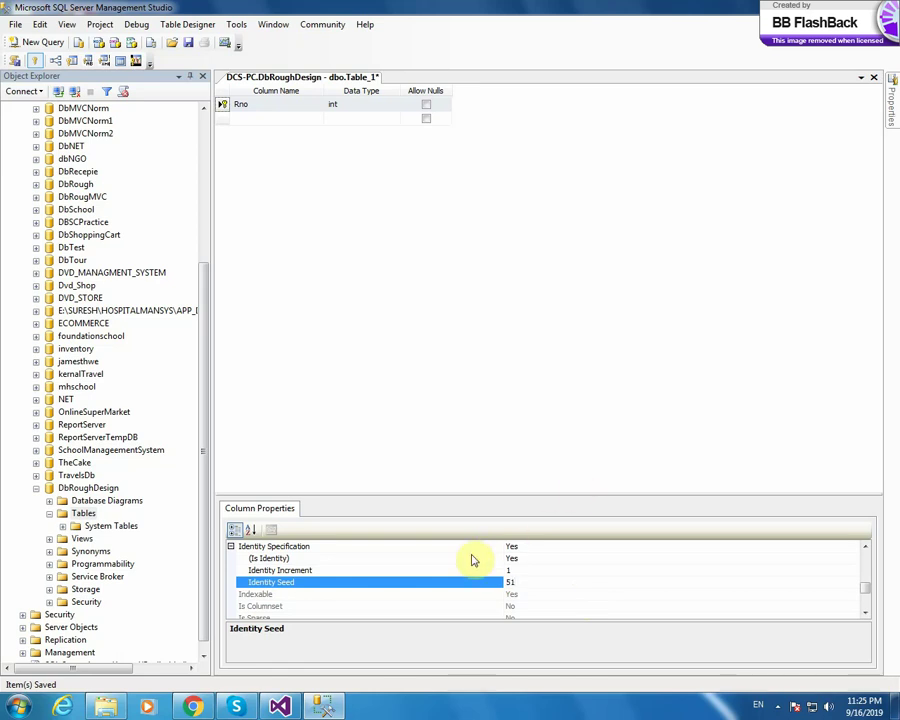
left_click(490, 571)
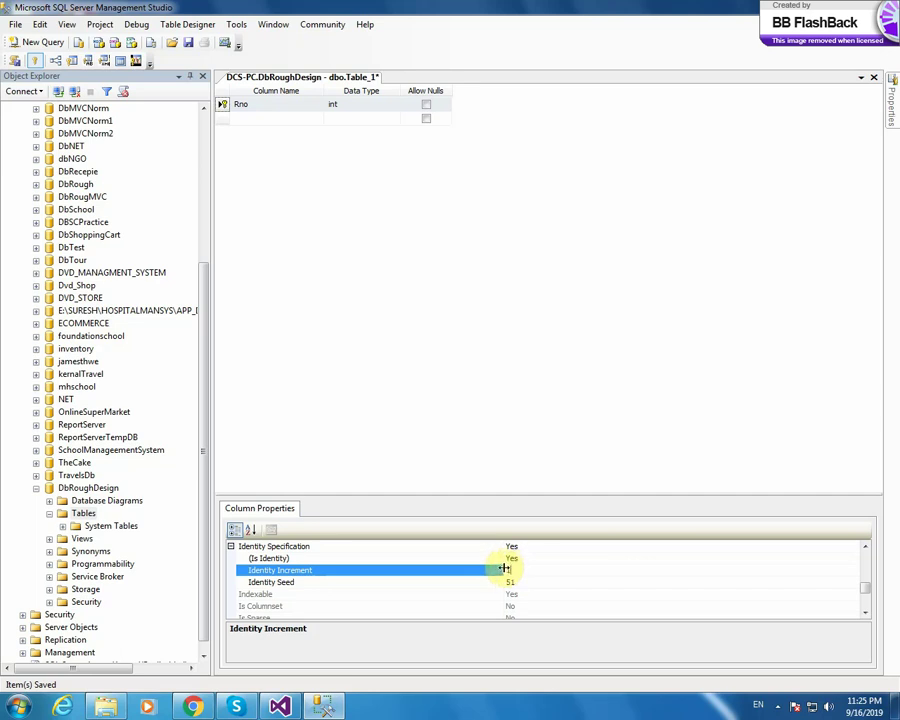
- Add a second column named Sname with data type nvarchar(50)
left_click(283, 117)
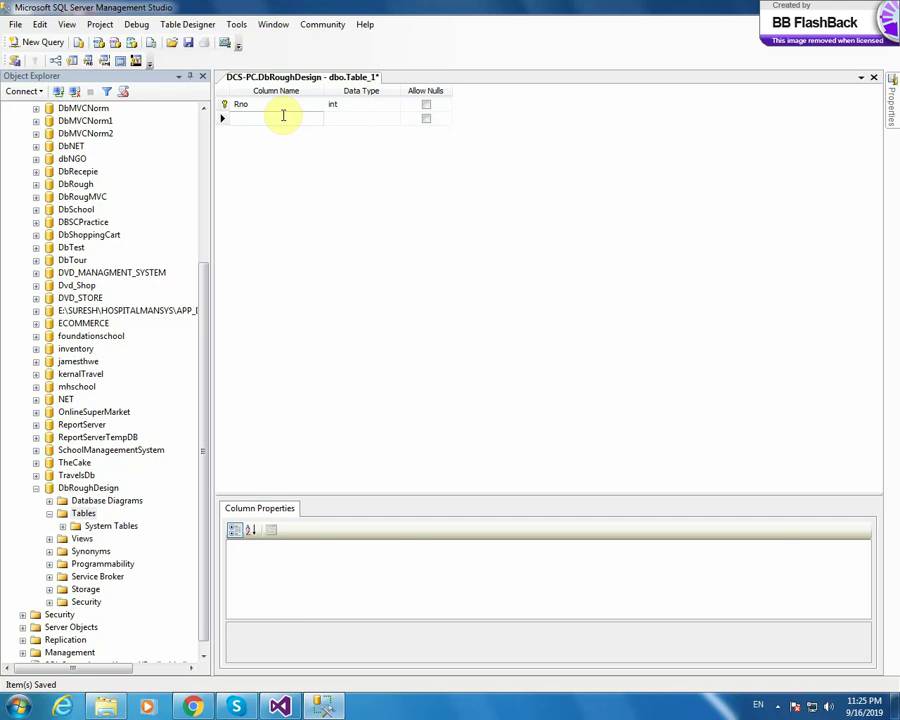
type("Sname")
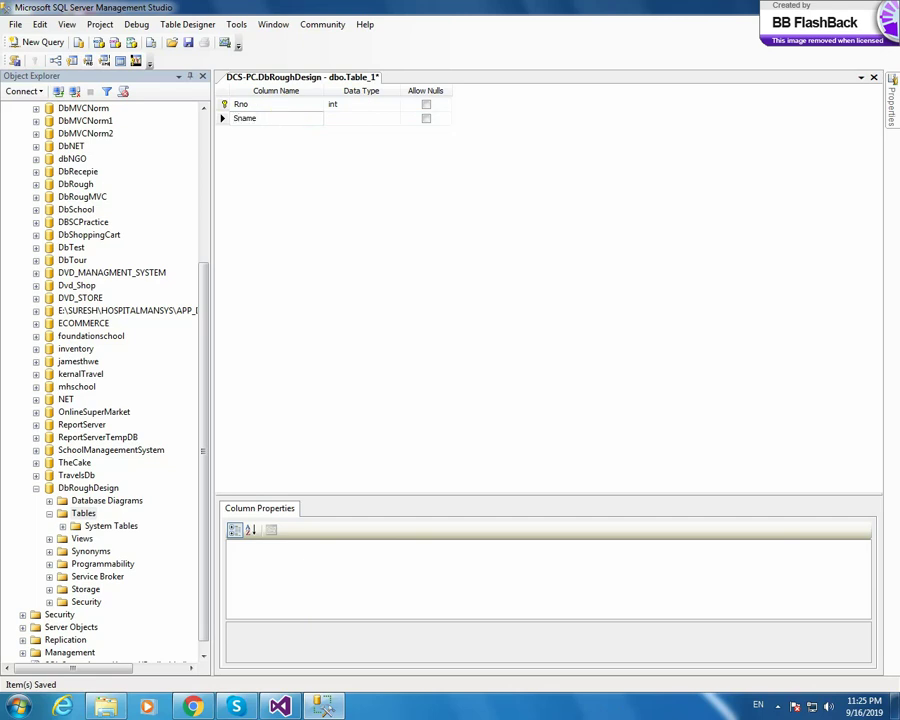
key("Tab")
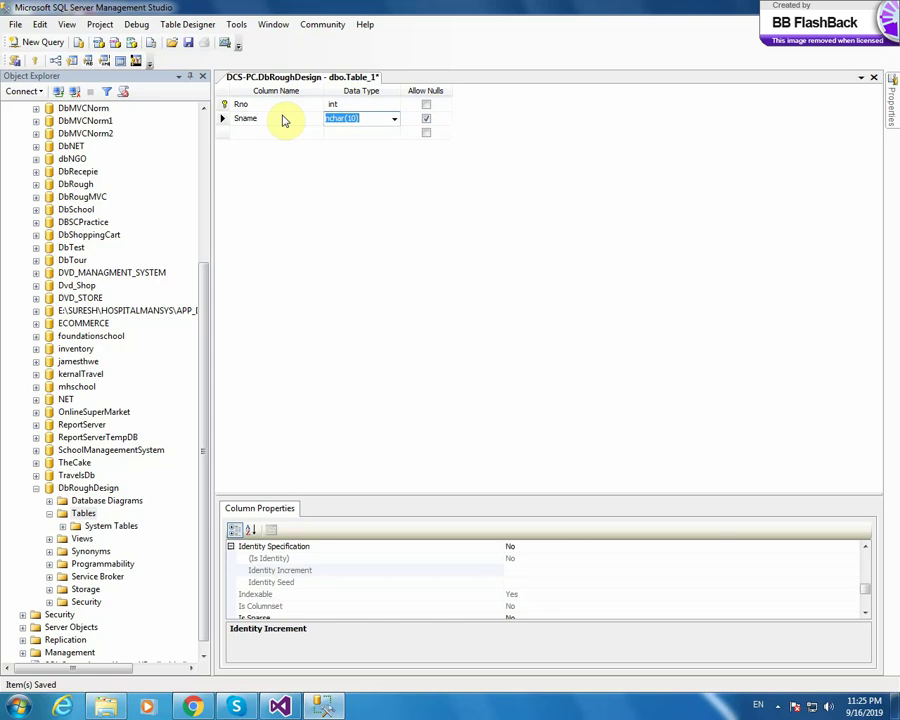
left_click(395, 120)
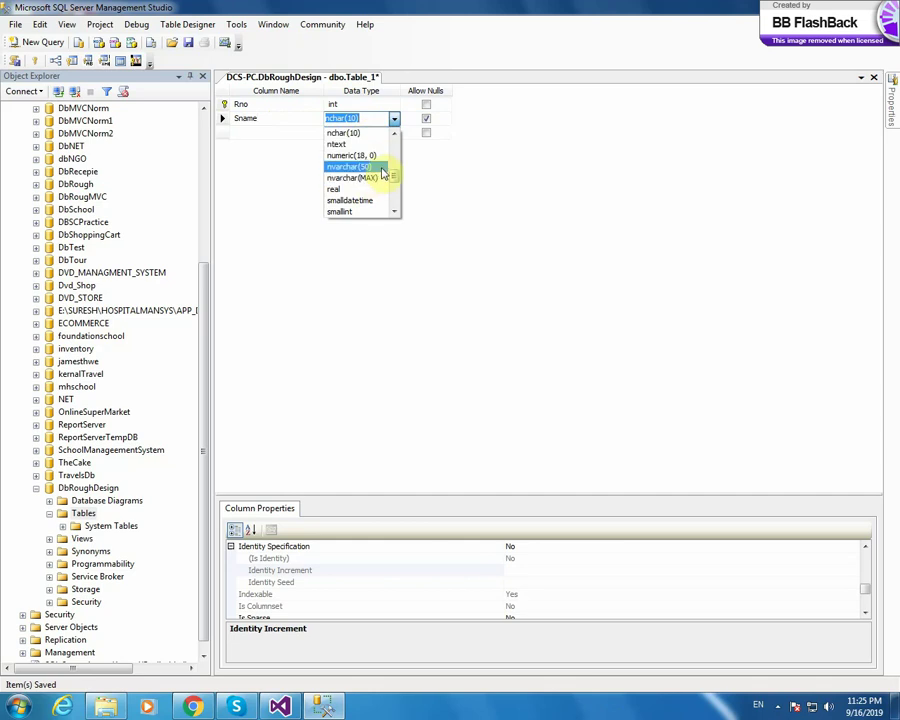
scroll(381, 173, "down", 3)
scroll(381, 173, "up", 3)
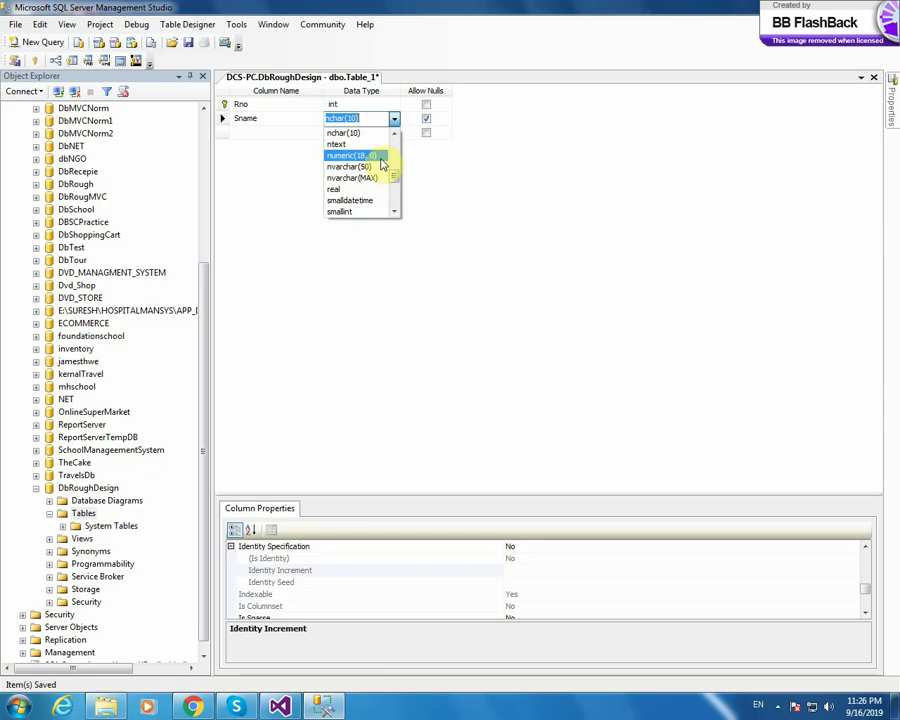
type("nvar")
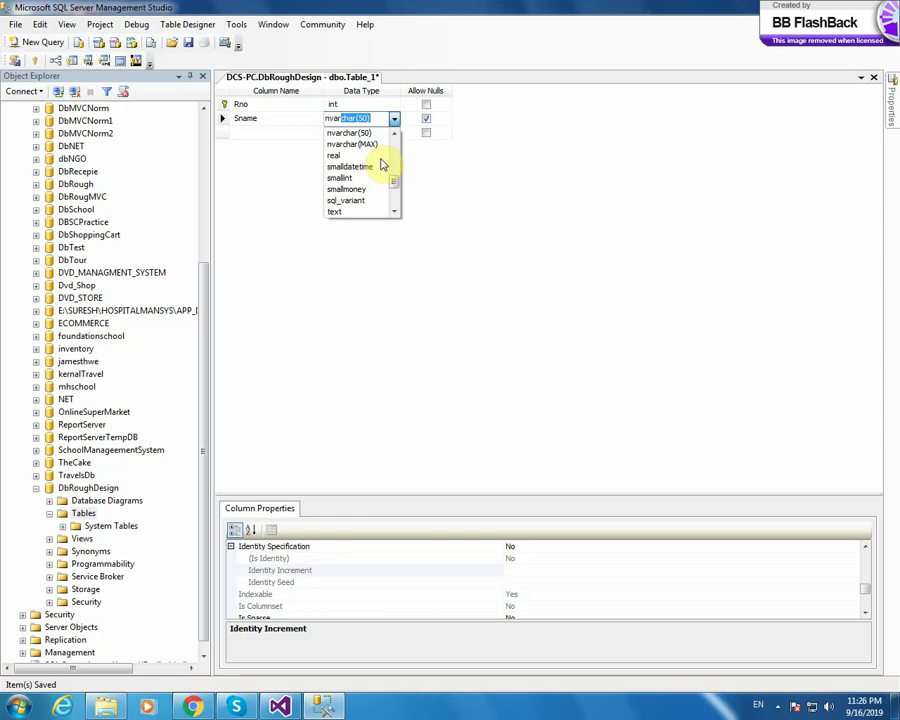
left_click(463, 128)
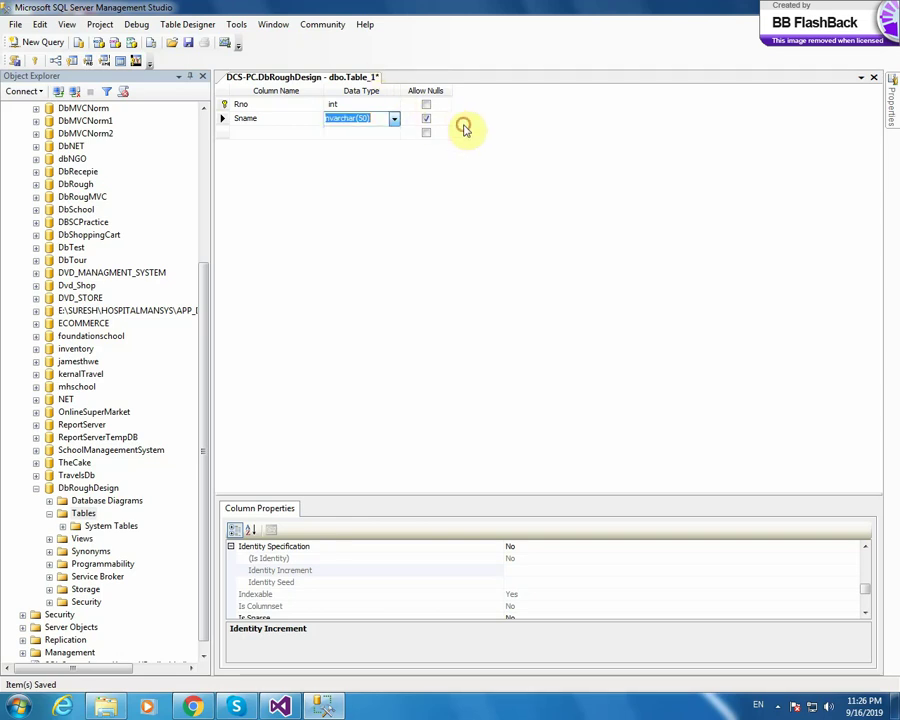
- Change the Sname column's data type to nvarchar(40) and disallow nulls for it
left_click(364, 117)
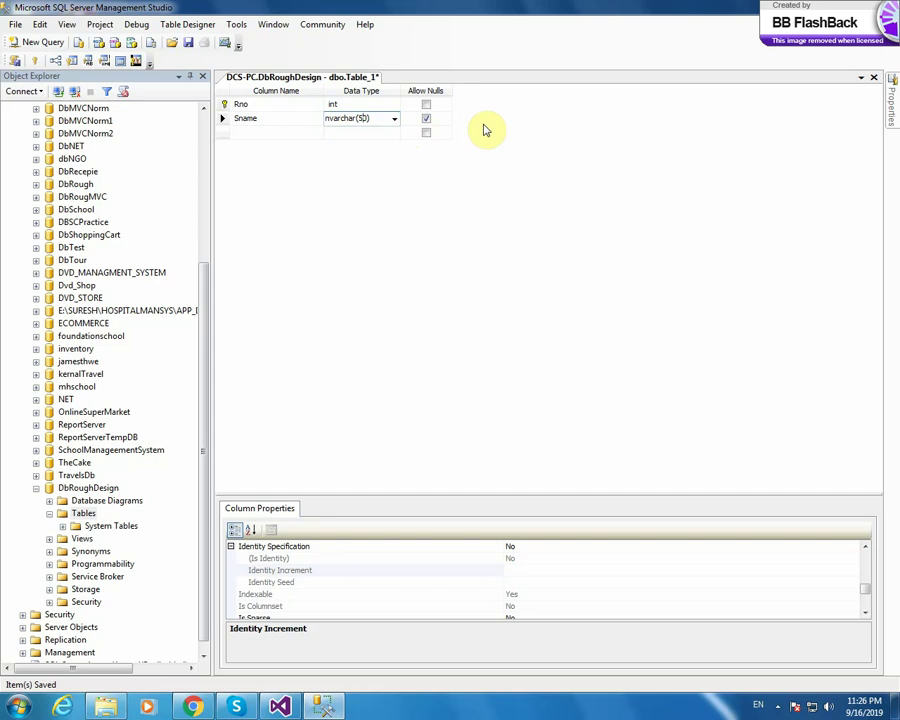
key("BackSpace")
type("4")
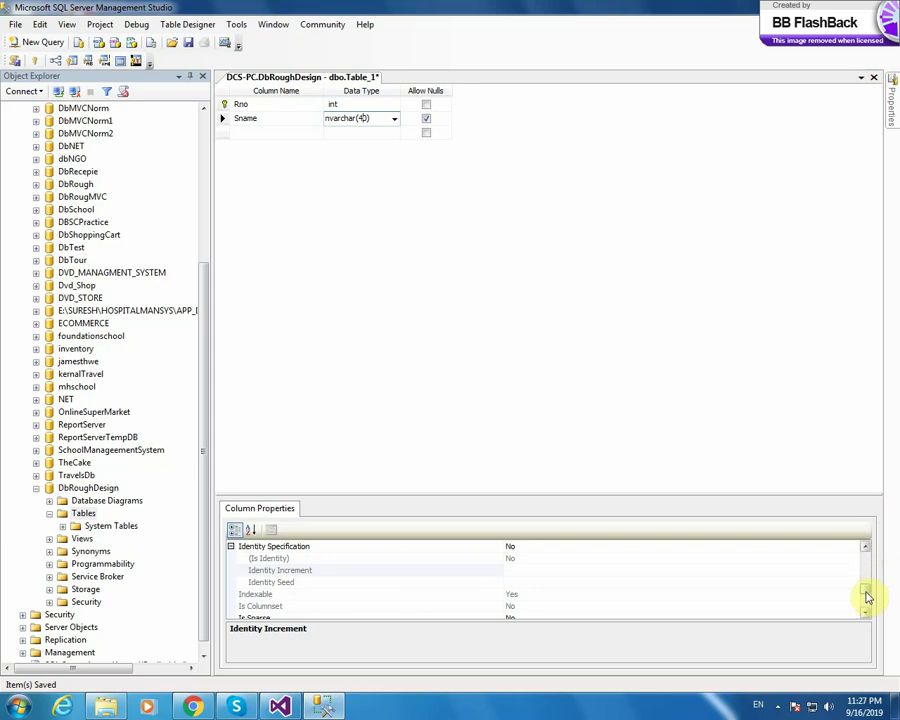
left_click_drag(868, 597, 866, 566)
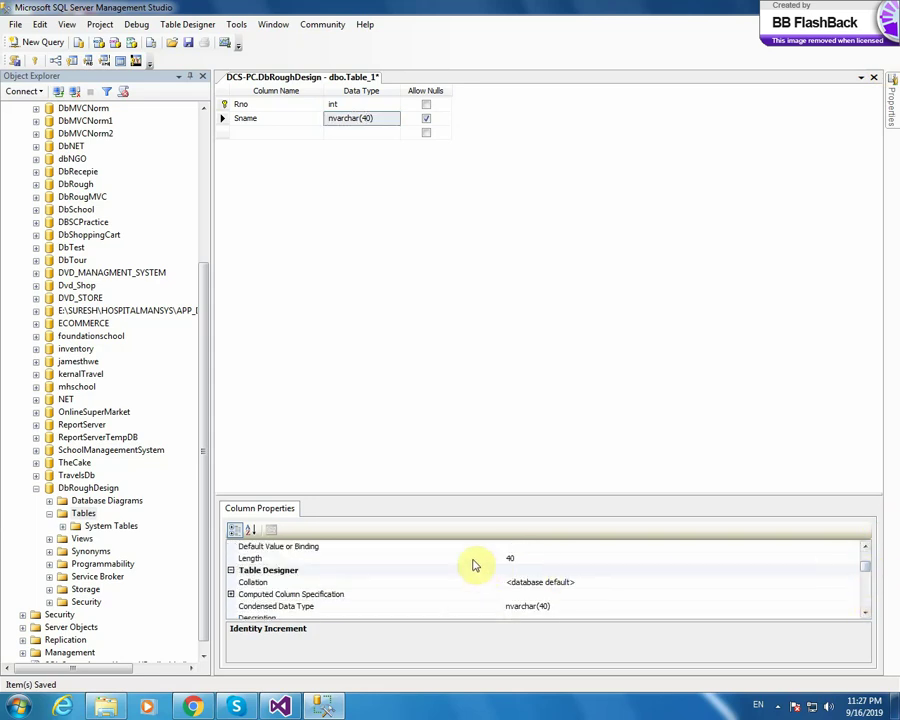
left_click(508, 558)
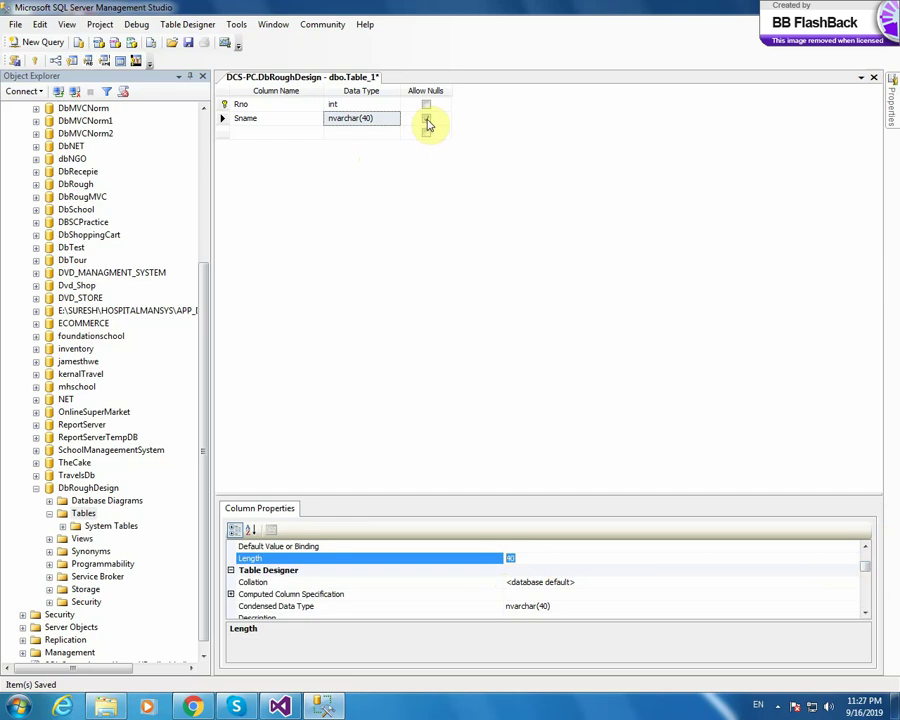
left_click(426, 121)
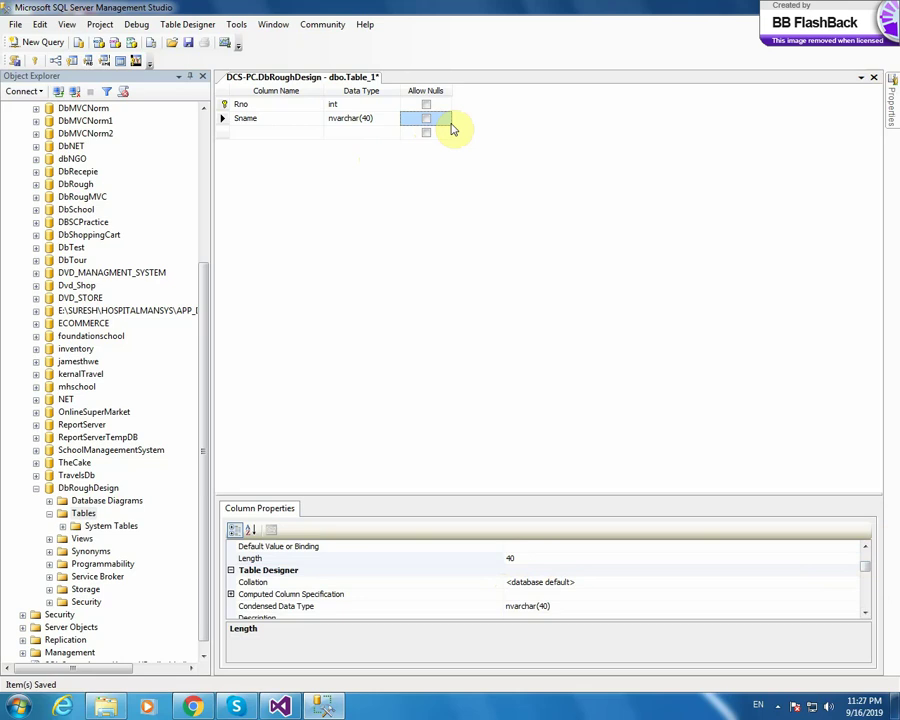
- Add a third column named Fname with data type nvarchar(40) that does not allow nulls
left_click(262, 134)
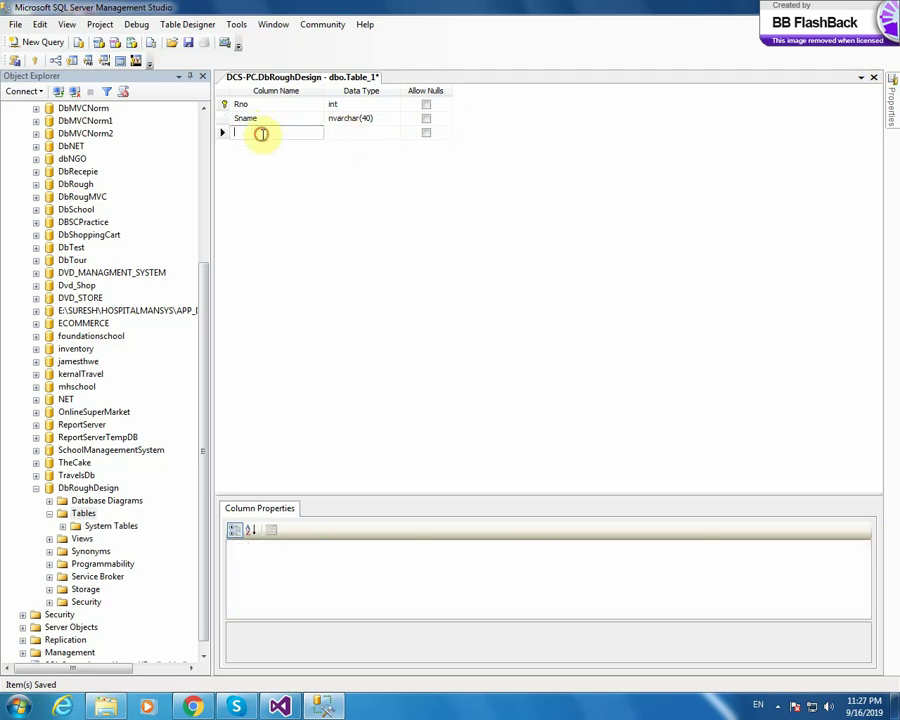
type("Fname")
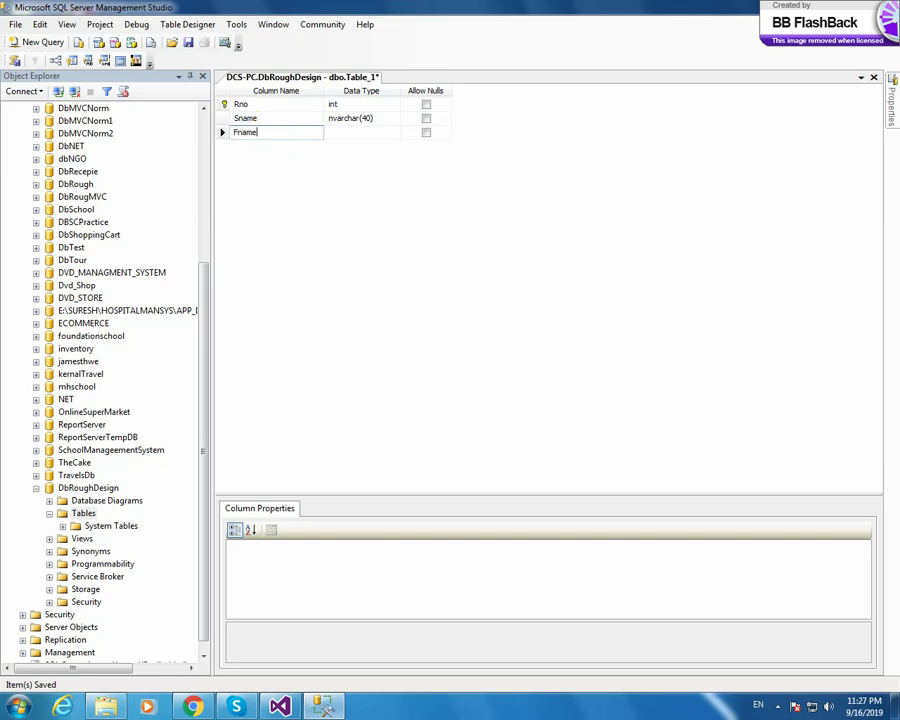
key("Tab")
type("nv")
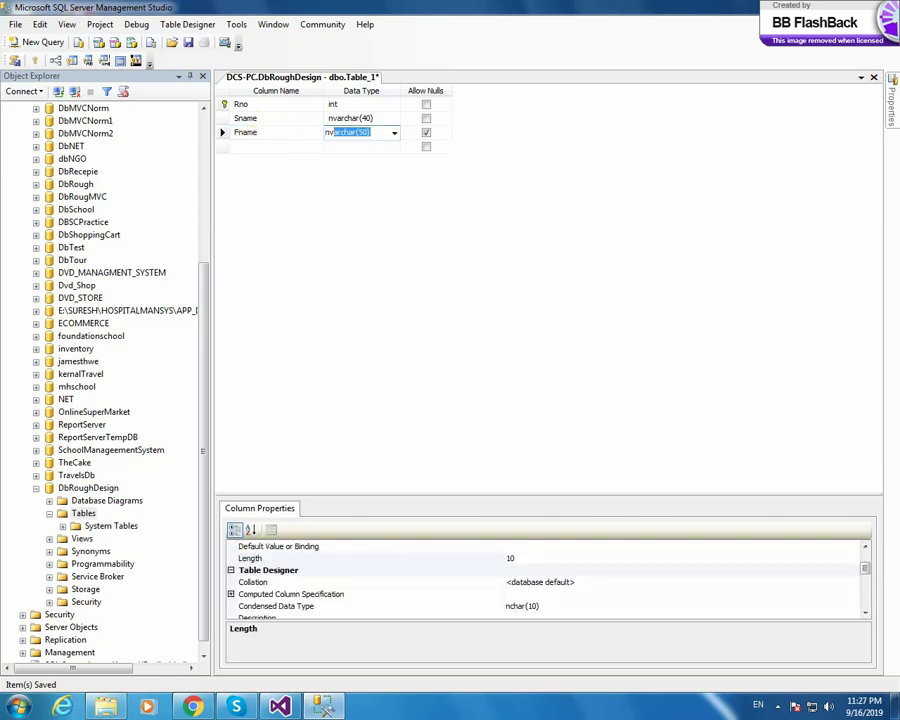
left_click(360, 131)
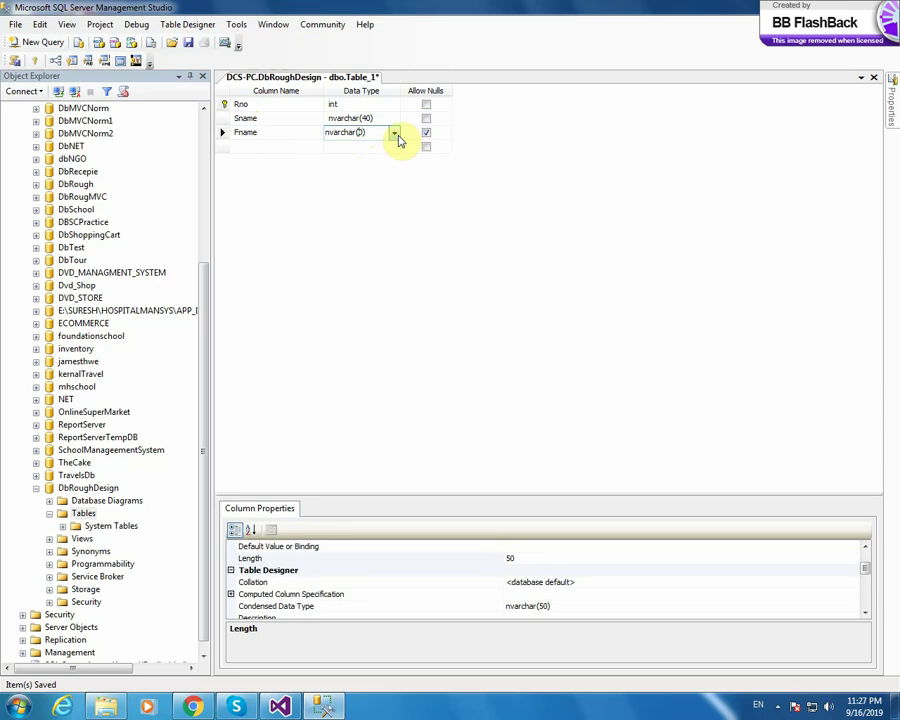
key("BackSpace")
type("40")
left_click(426, 133)
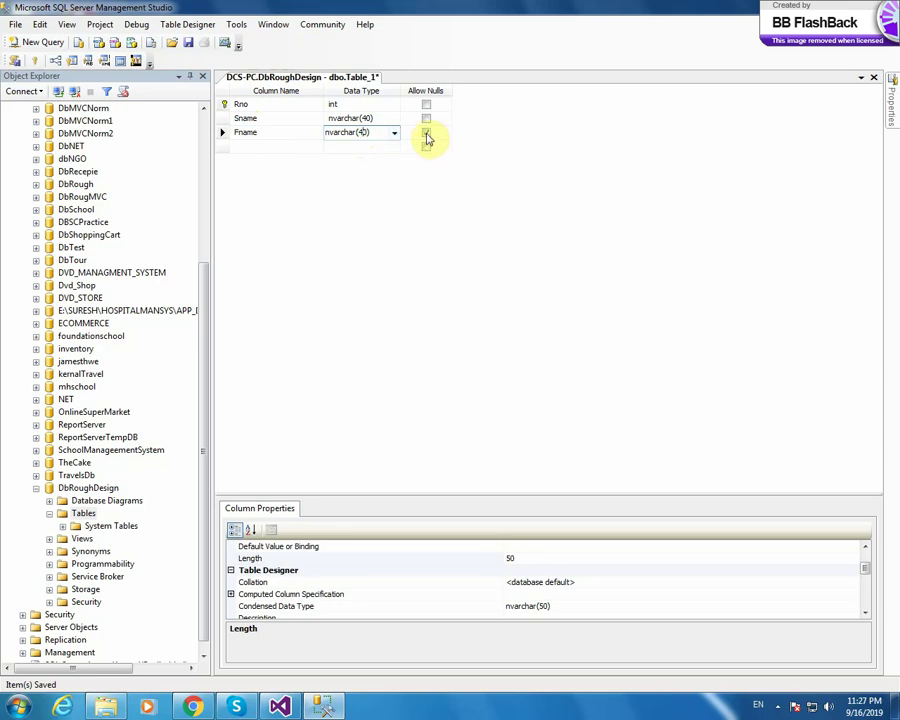
left_click(426, 134)
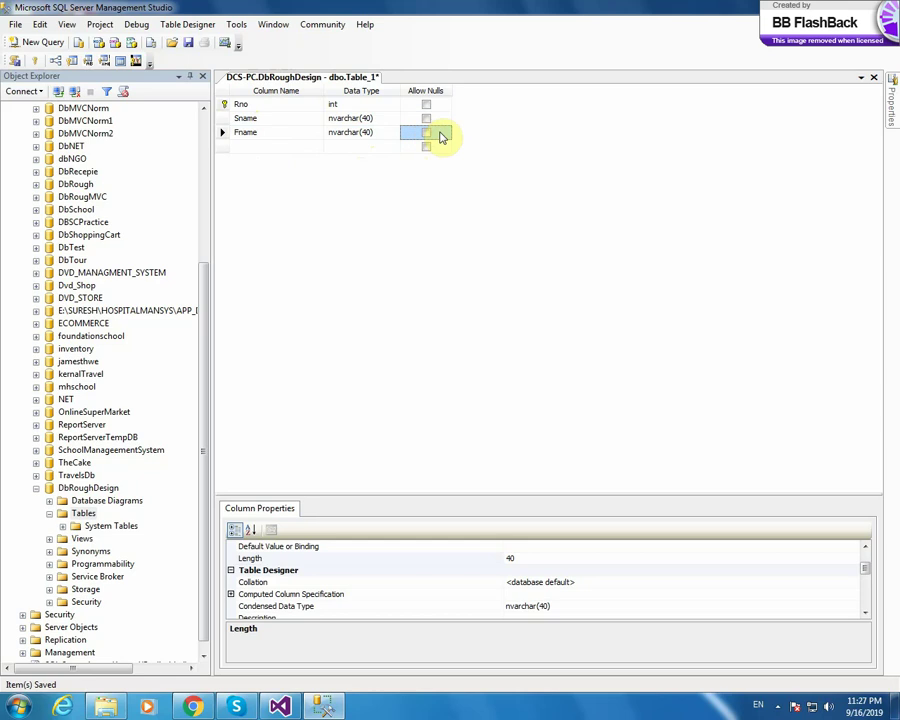
- Add a column named SAddress with data type nvarchar(150), leaving nulls allowed
left_click(265, 150)
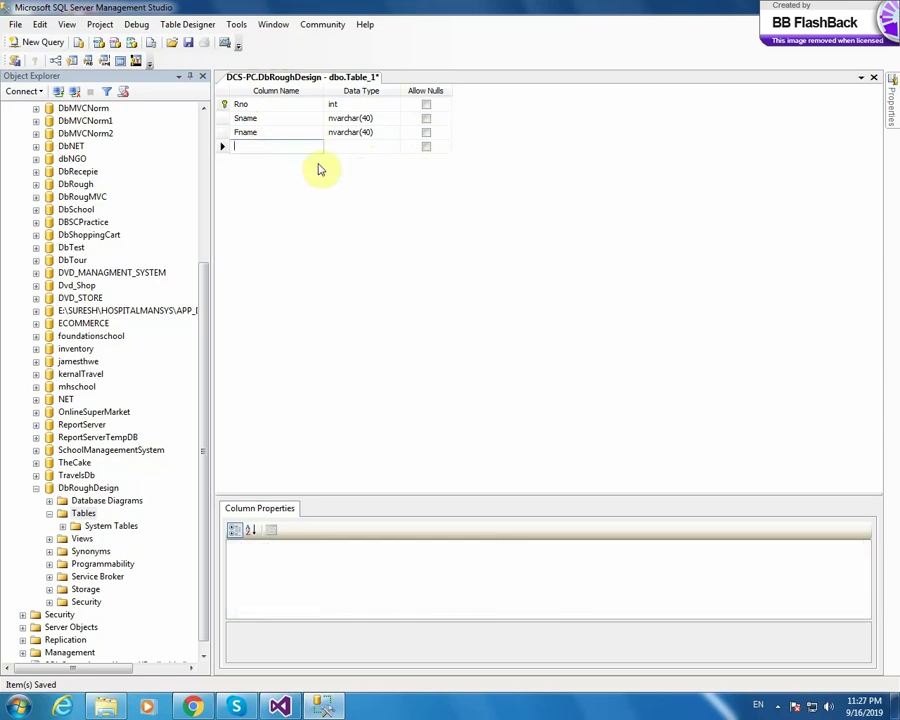
type("SAddress")
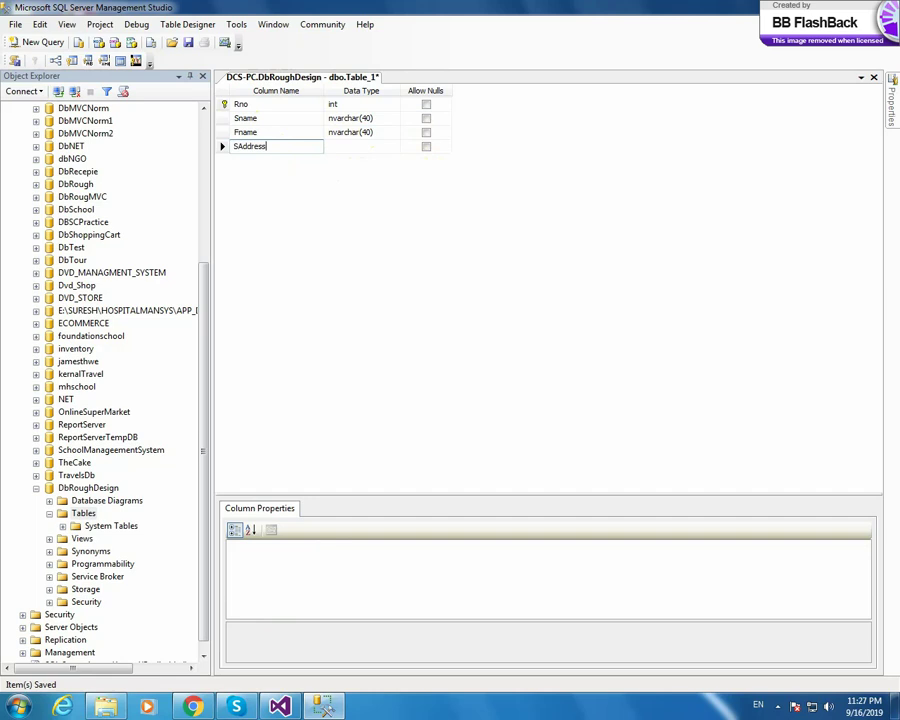
key("Tab")
type("nv")
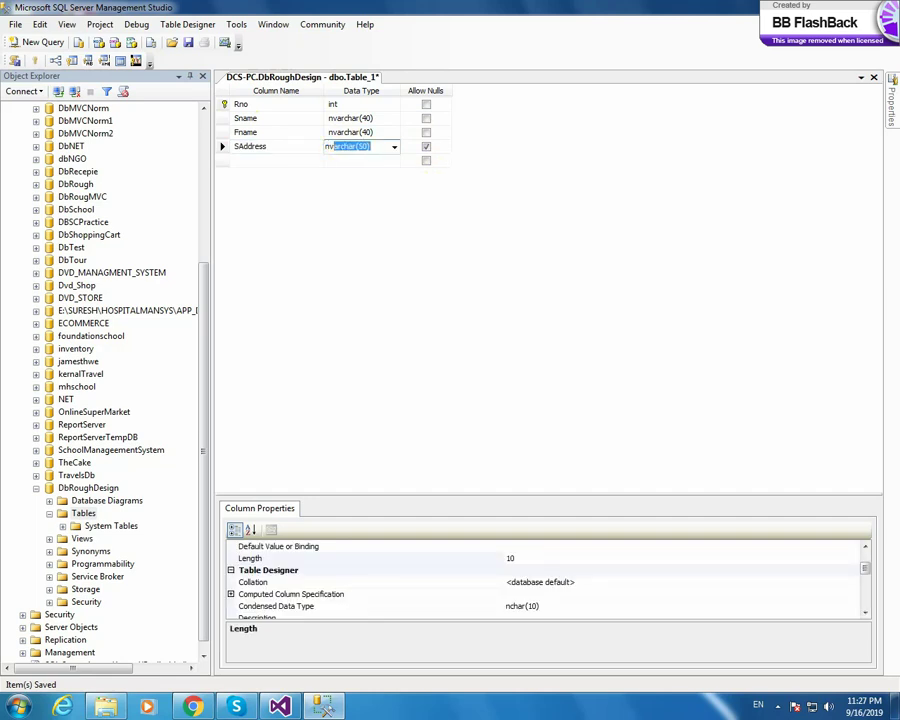
left_click(368, 148)
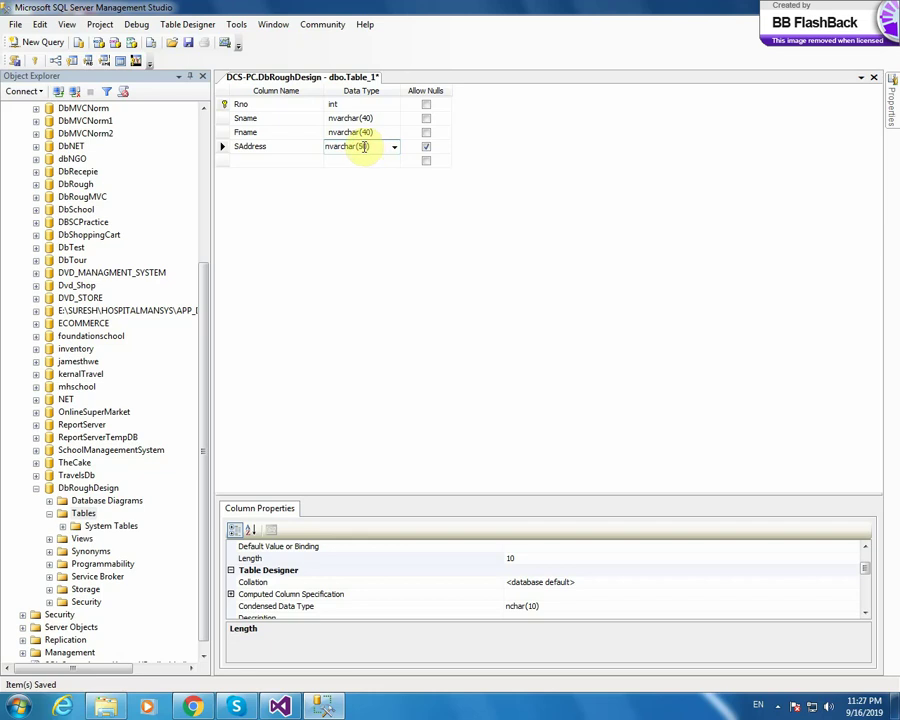
double_click(365, 147)
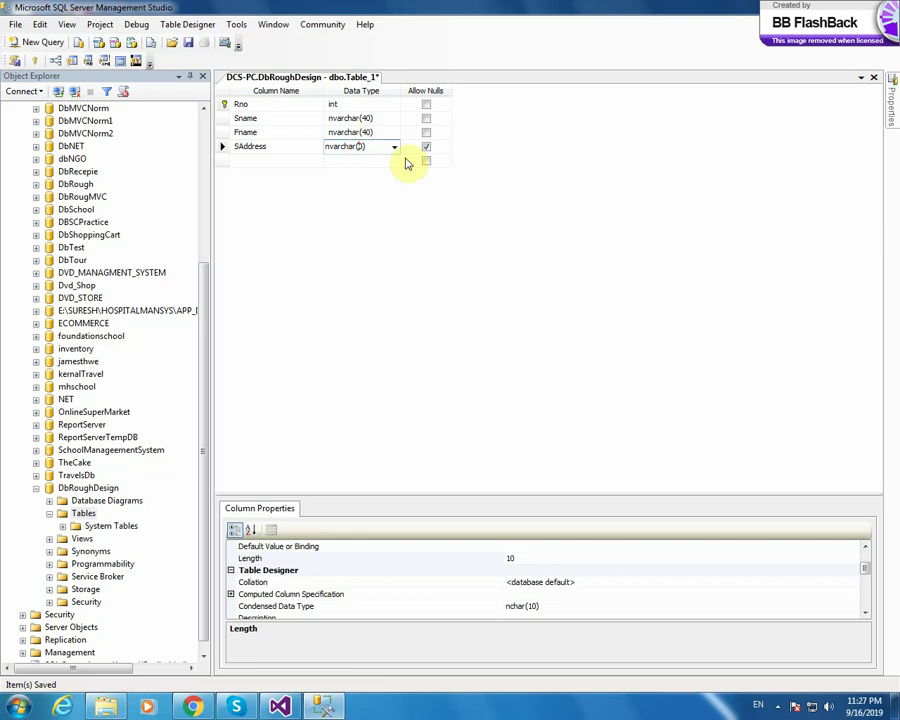
type("015")
left_click(440, 150)
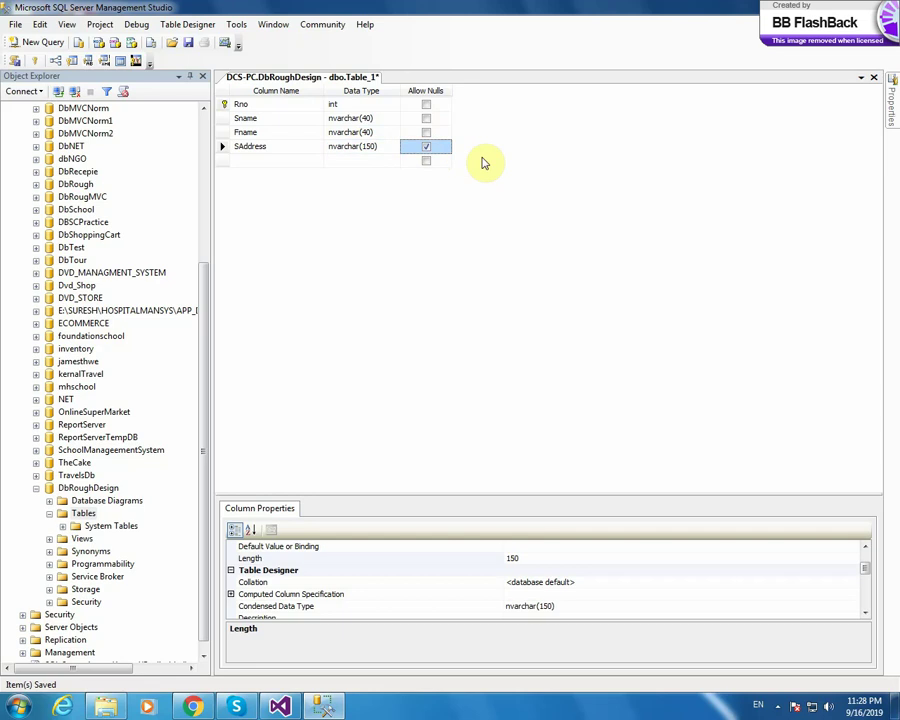
- Add a column named DOA with data type date below SAddress
key("Tab")
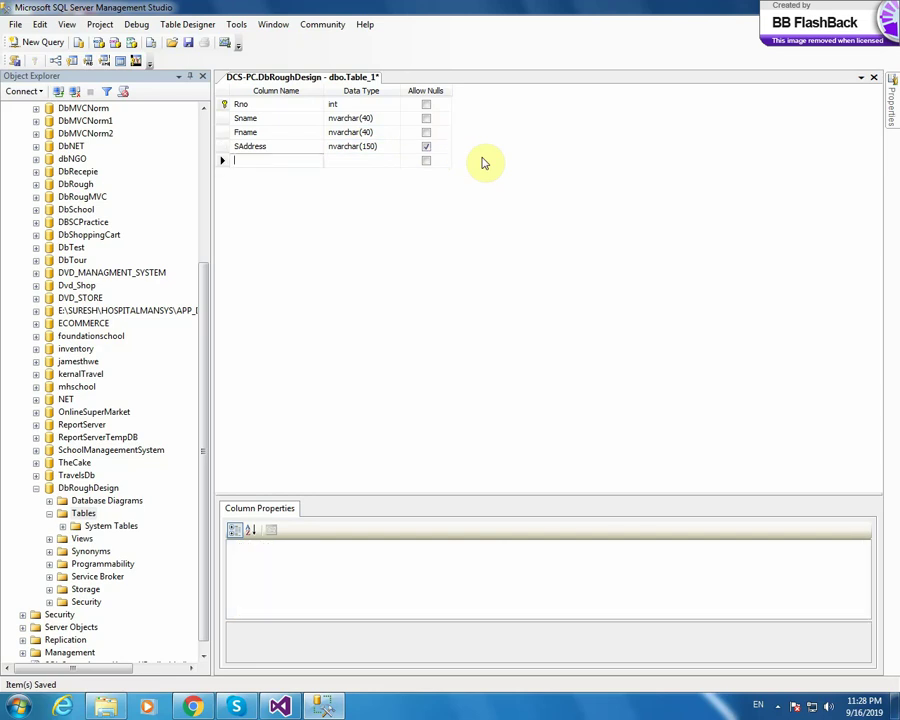
type("DOA")
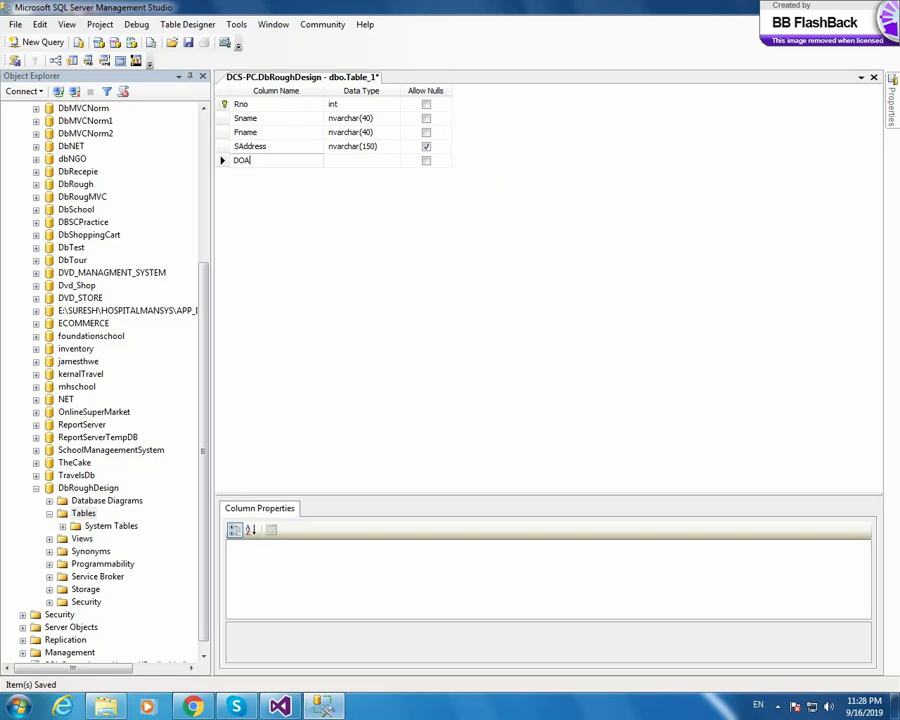
key("Tab")
type("date")
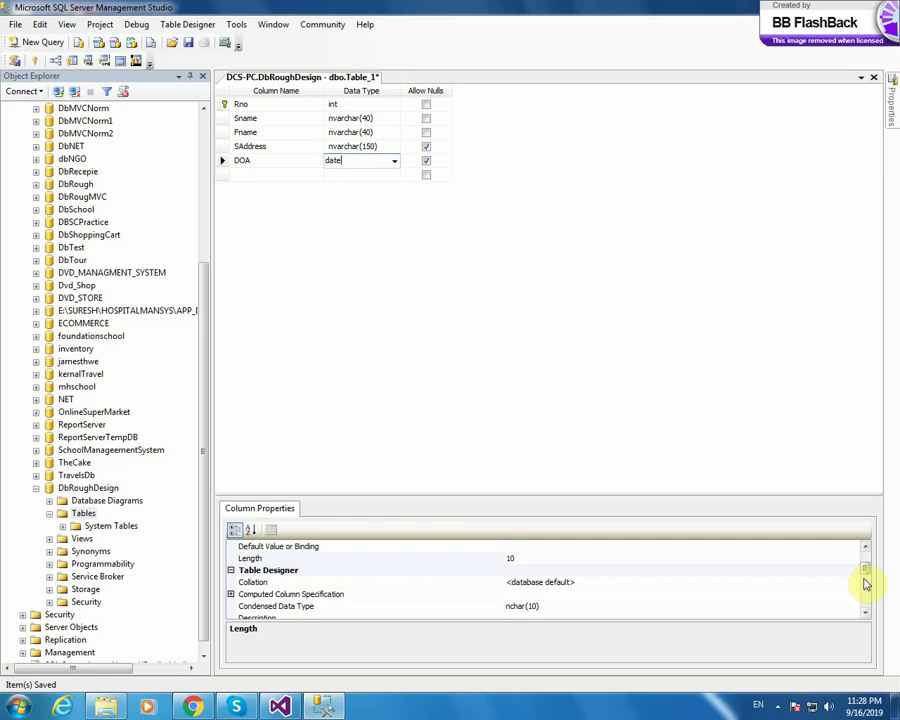
- Set the default value of the DOA column to getDate()
left_click_drag(868, 577, 866, 555)
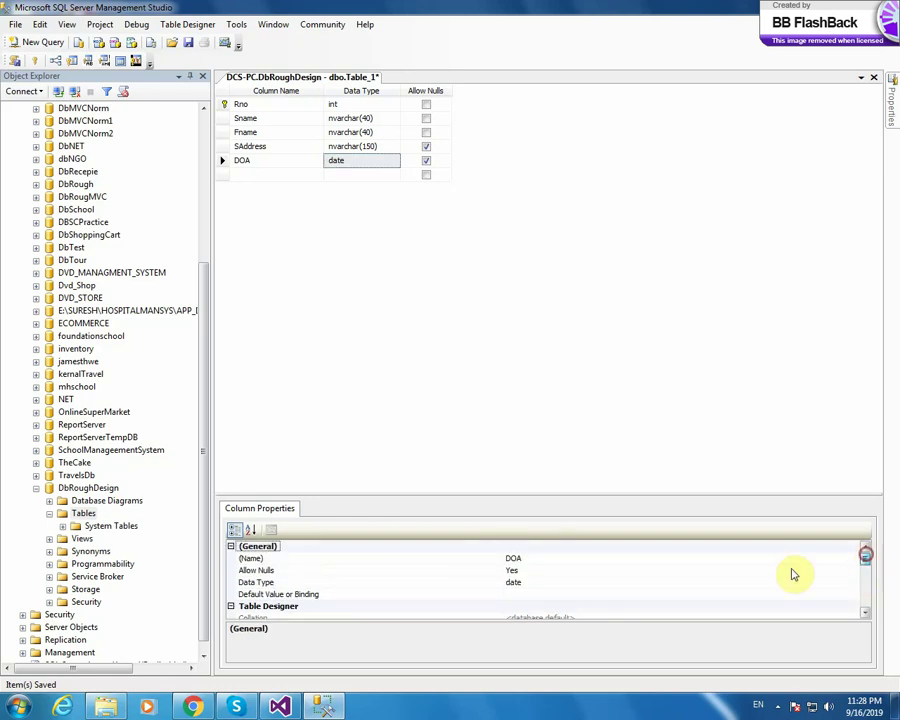
left_click(319, 595)
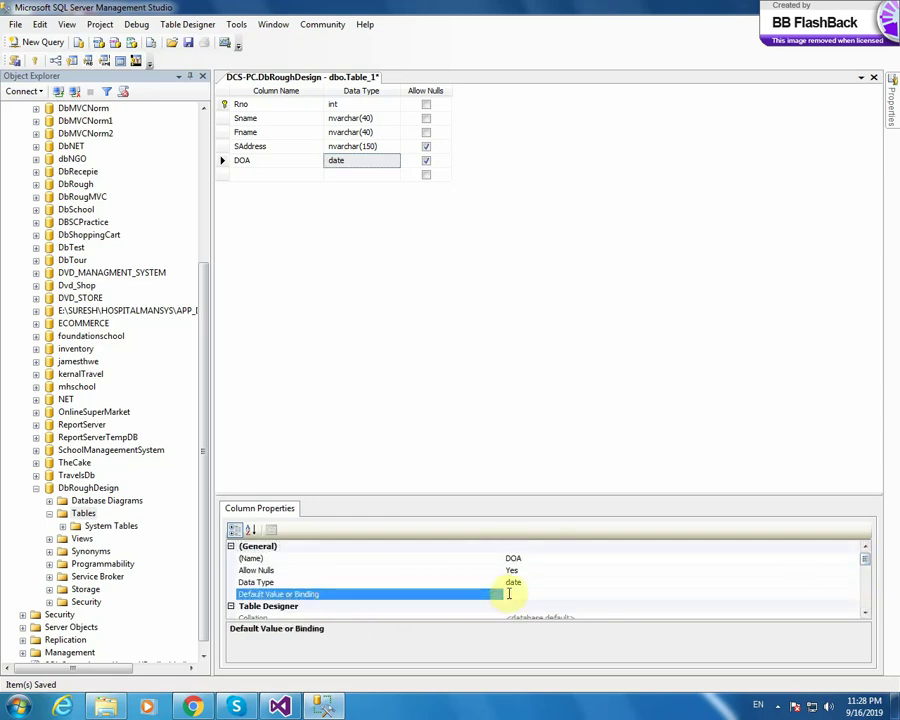
left_click(512, 594)
type("getDate")
type("()")
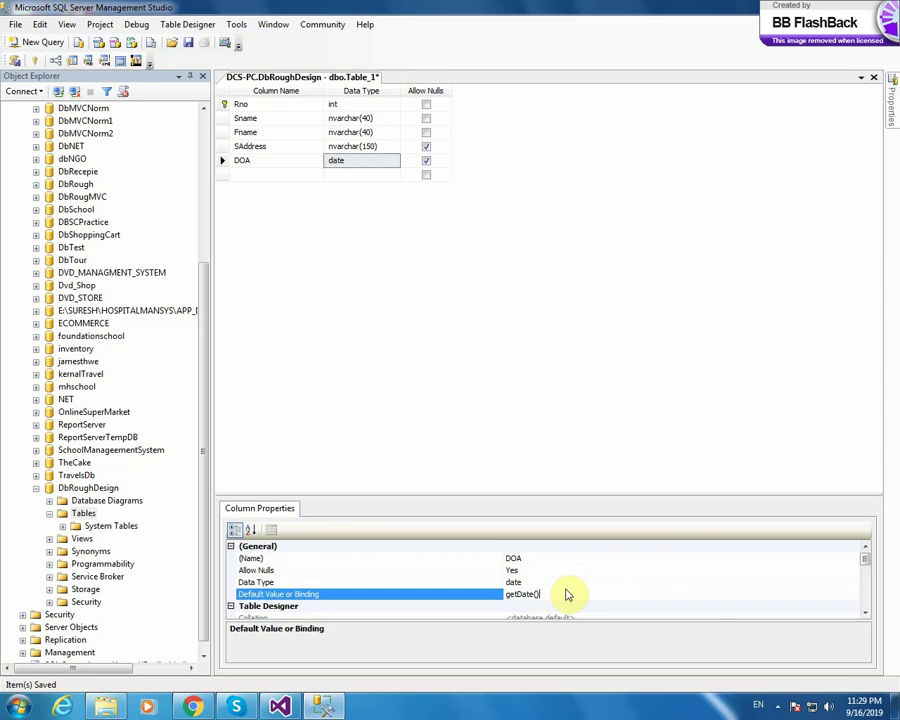
- Set the default value of the SAddress column to "Address not available"
left_click(270, 146)
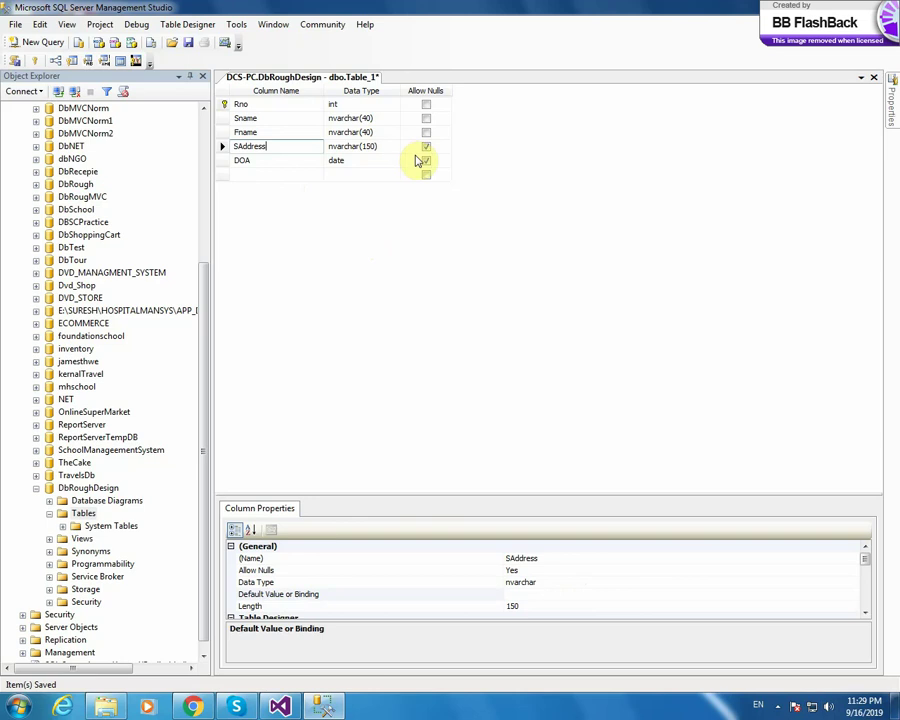
left_click(356, 595)
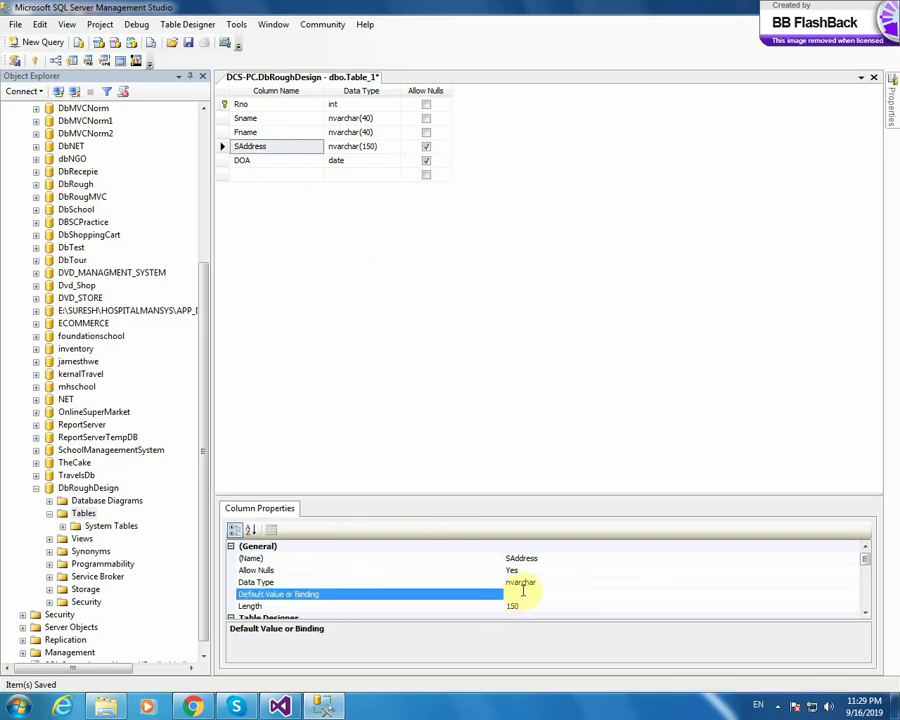
type("Address n")
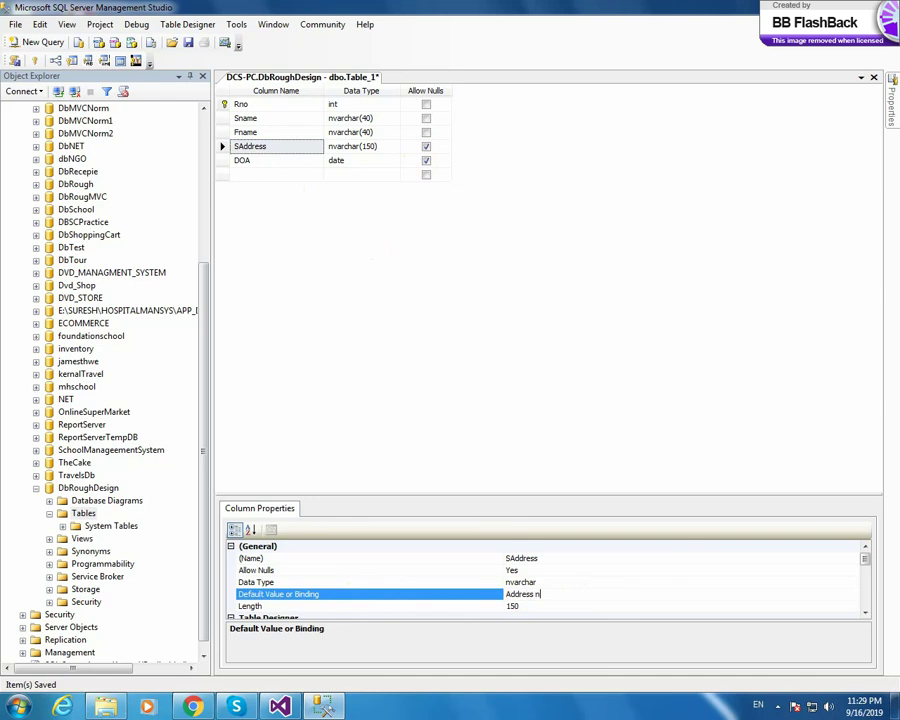
type("ot available")
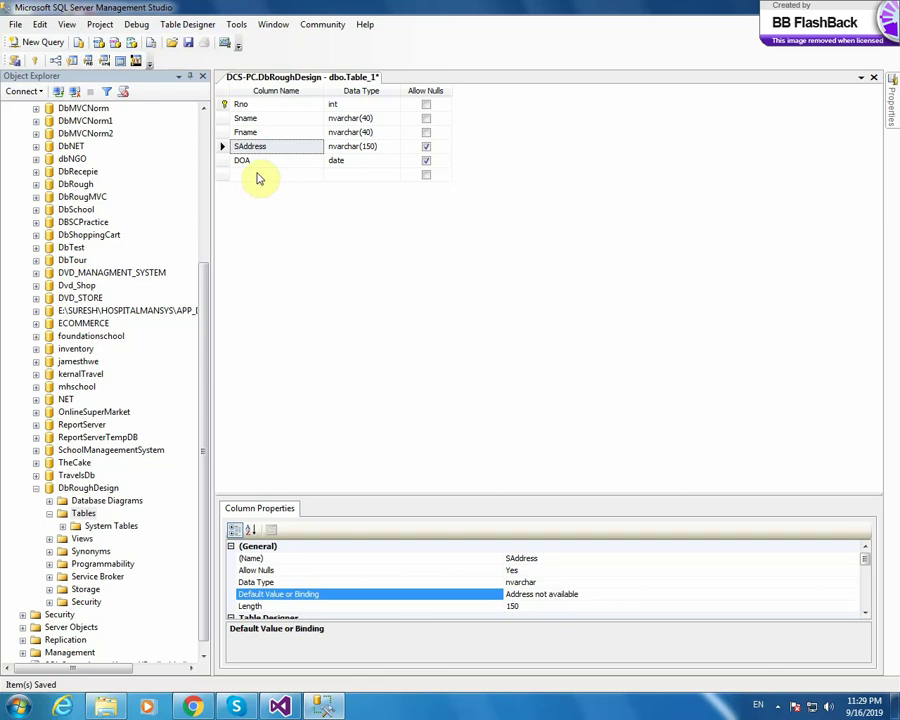
- Save the new table under the name TblStudent
left_click(188, 42)
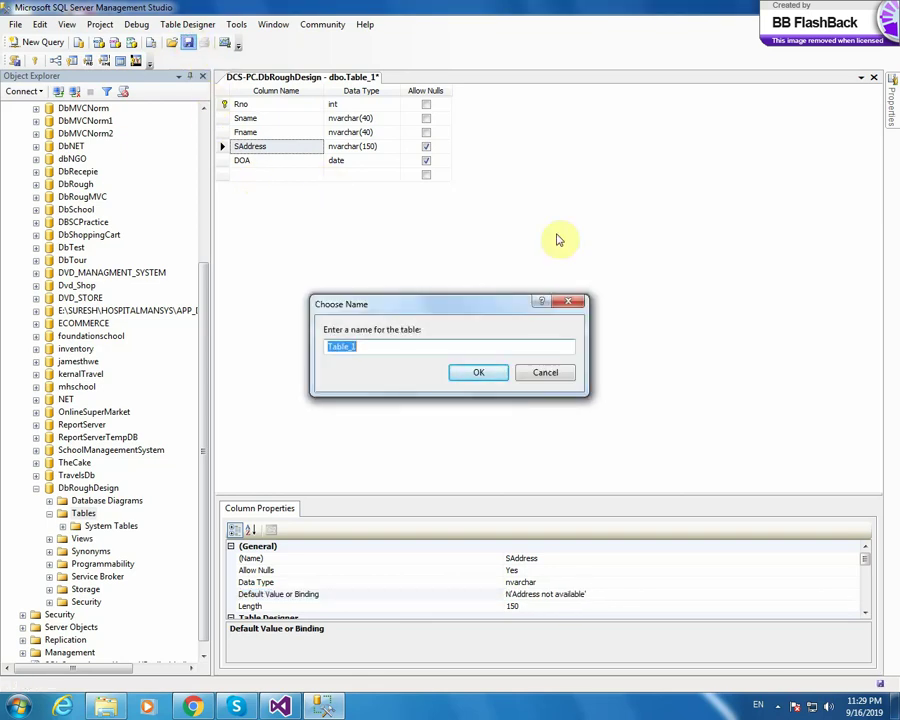
type("TblSt")
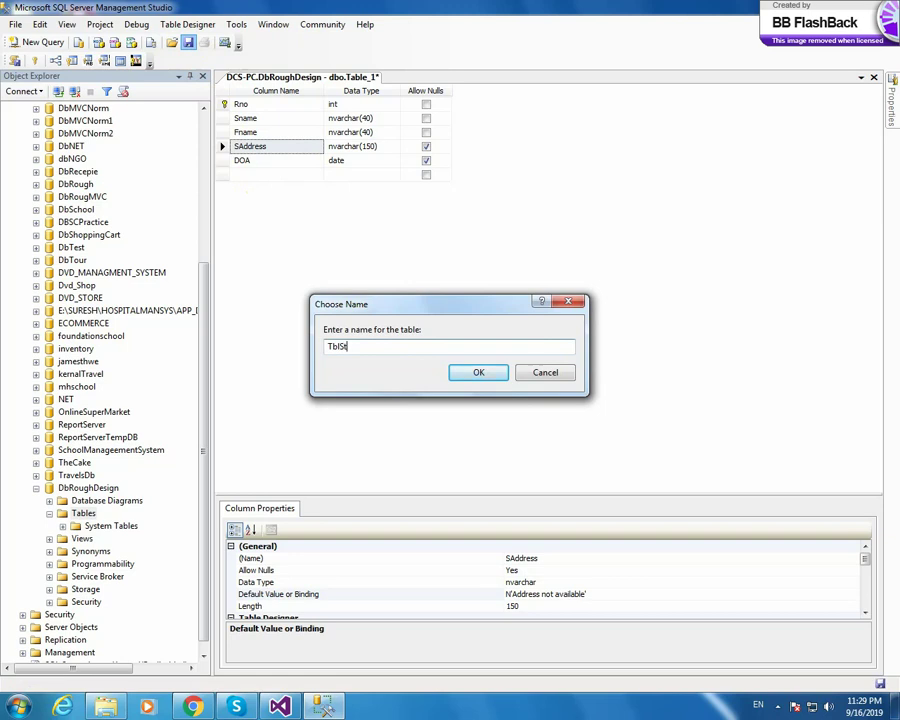
type("udent")
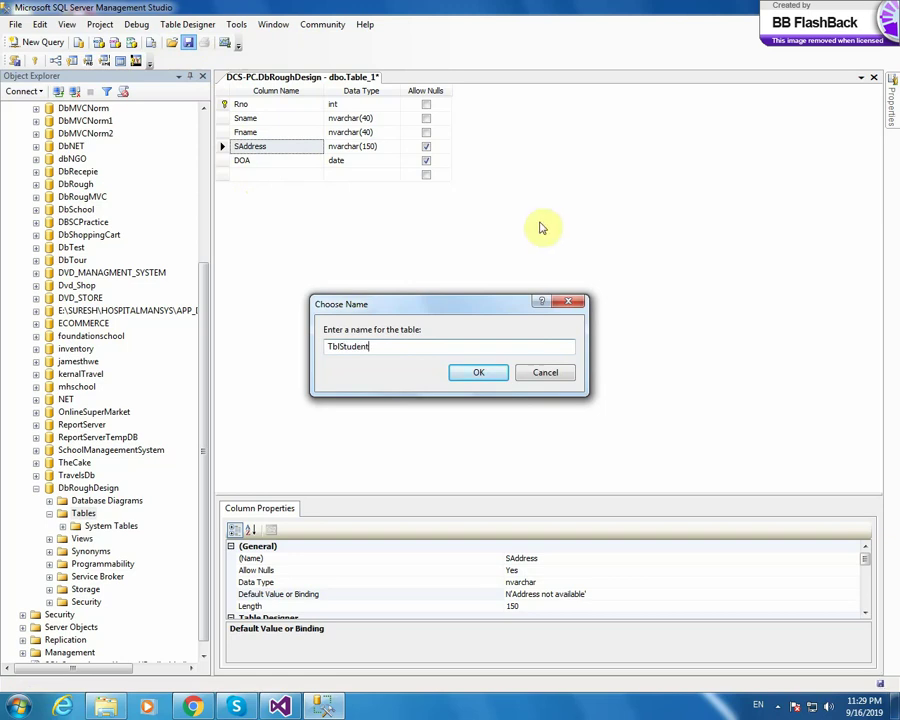
left_click(475, 373)
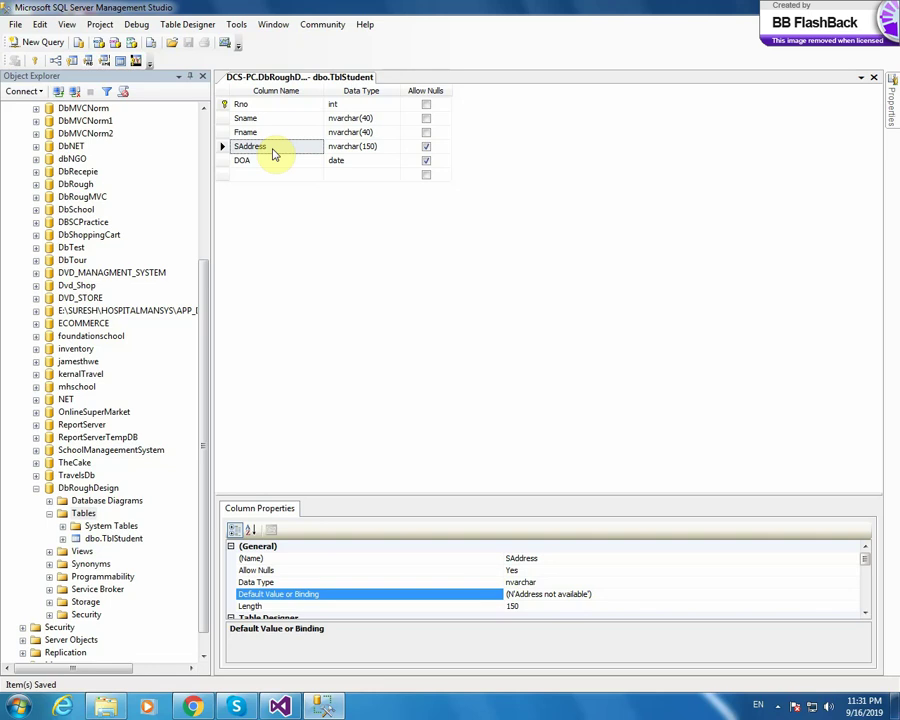
- Start designing another new table in the DbRoughDesign database
left_click(221, 106)
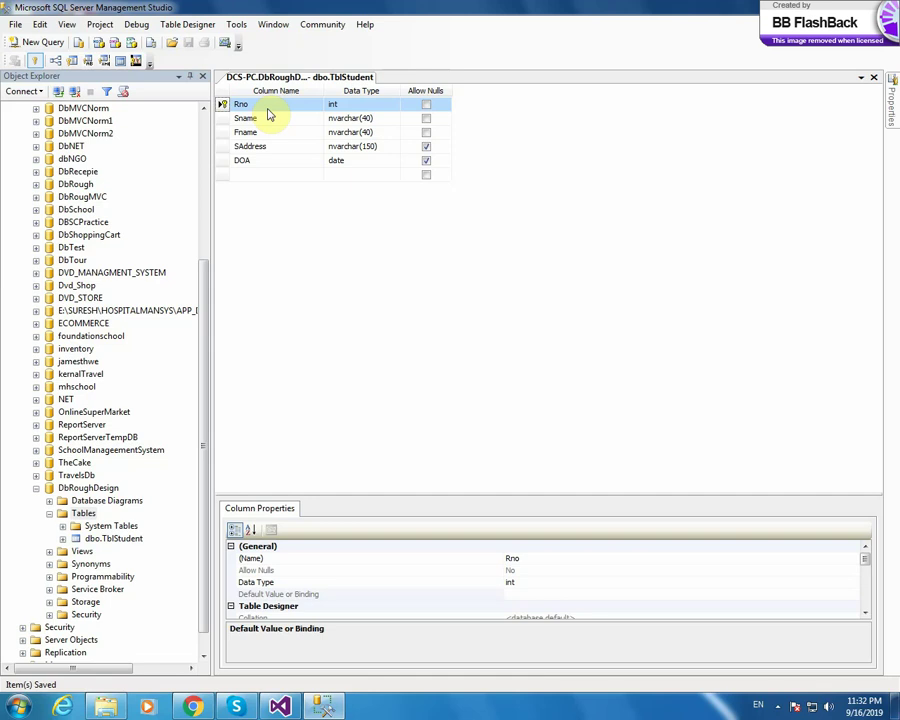
left_click(86, 515)
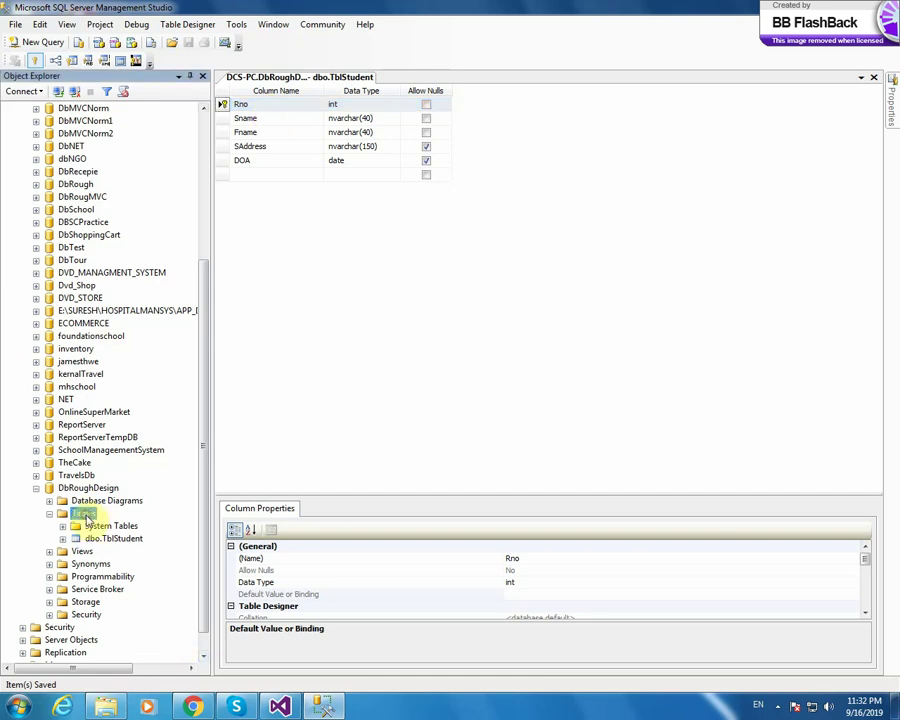
right_click(86, 515)
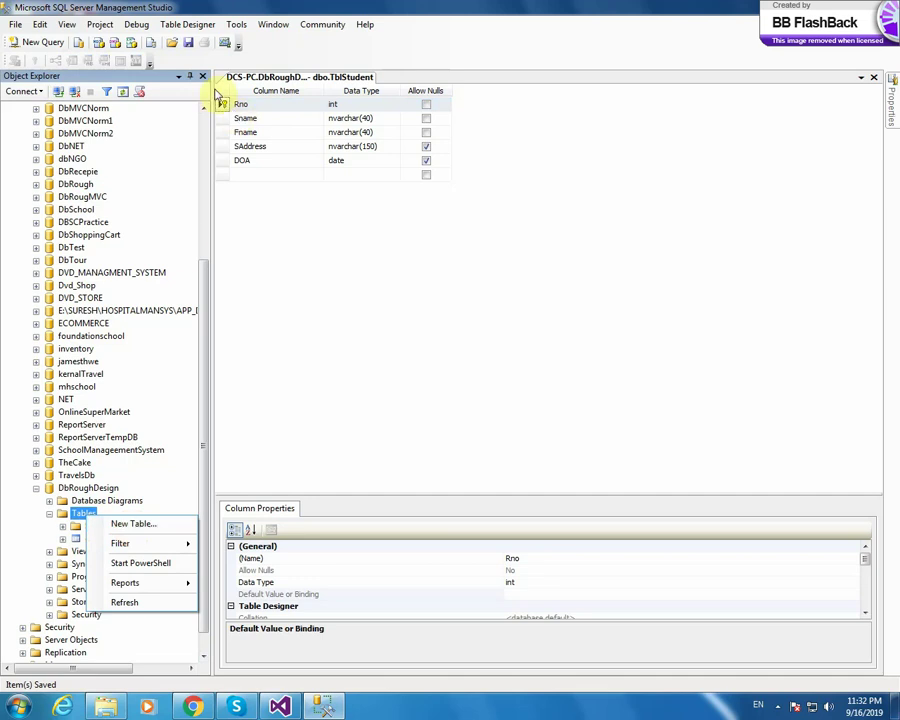
left_click(186, 43)
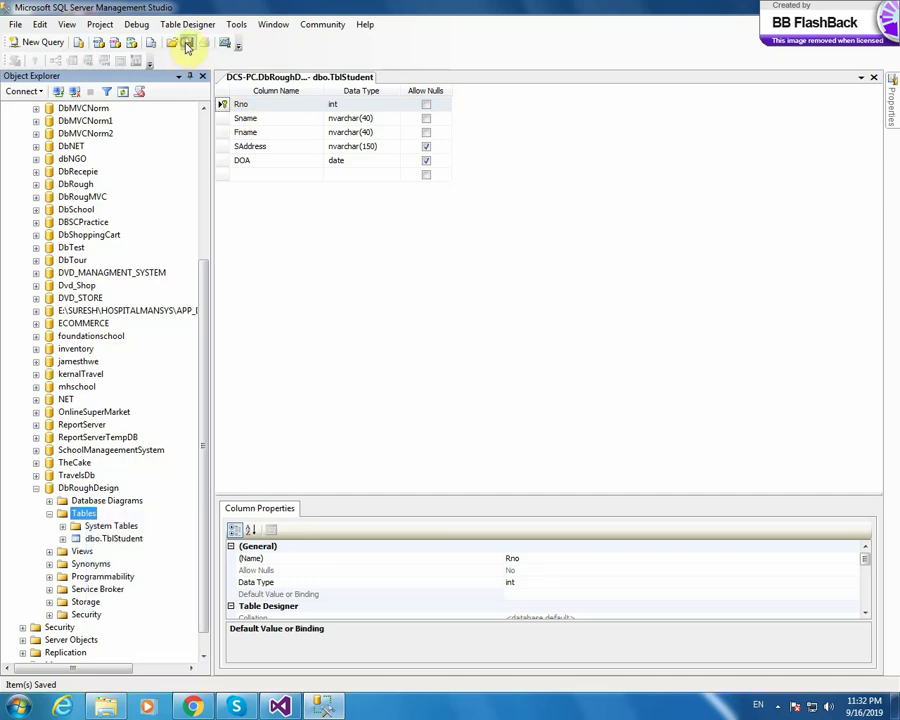
right_click(86, 515)
left_click(138, 518)
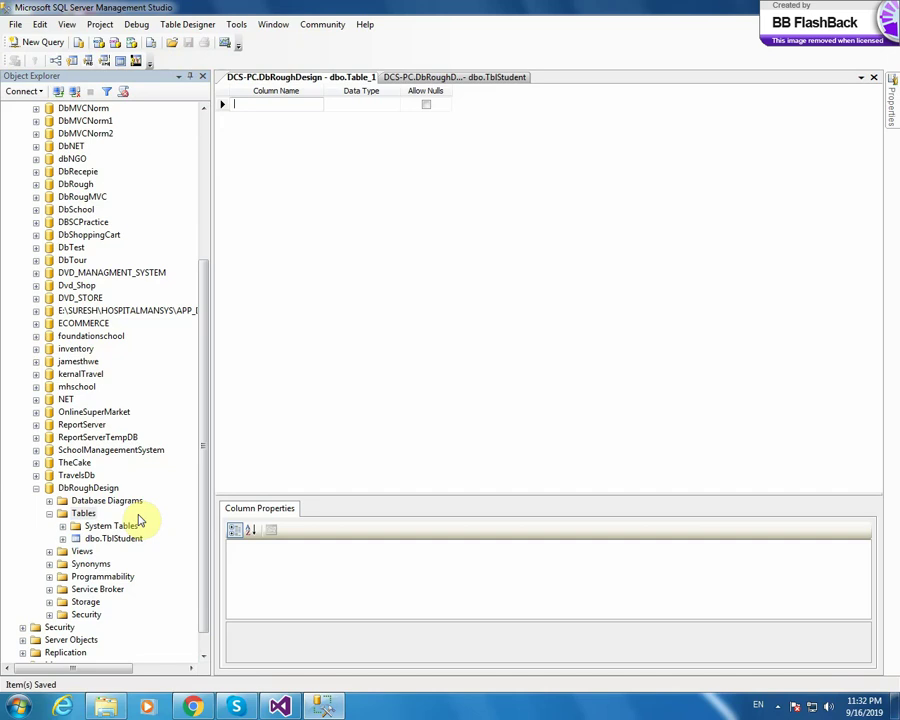
- Add a first column named Fid with data type int to the new table
type("Fid")
key("Tab")
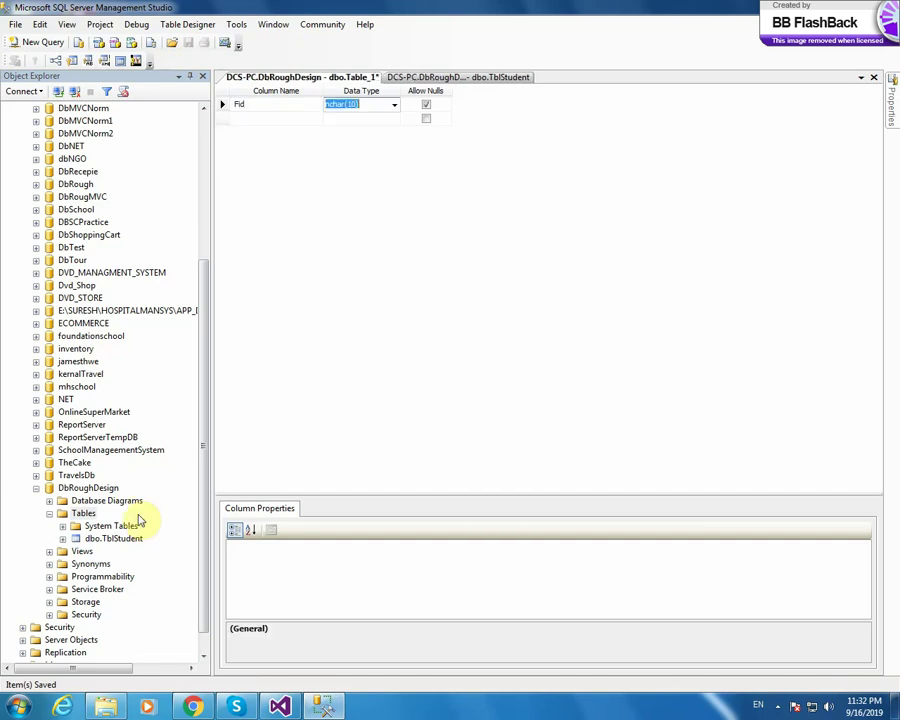
type("int")
key("Tab")
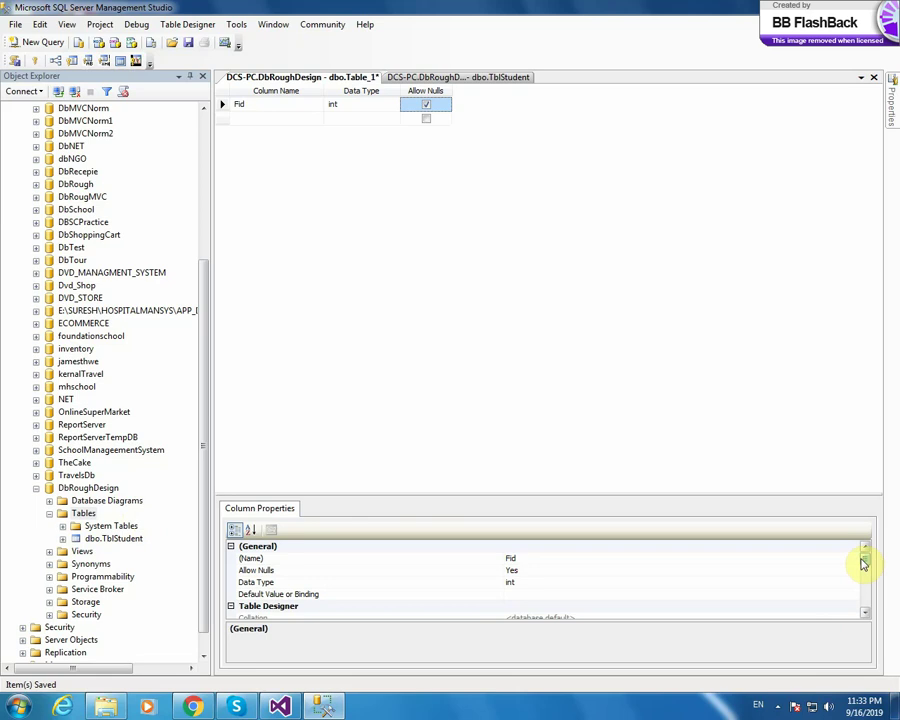
- Make Fid an identity column by setting Is Identity to Yes in its identity specification
left_click_drag(864, 562, 866, 594)
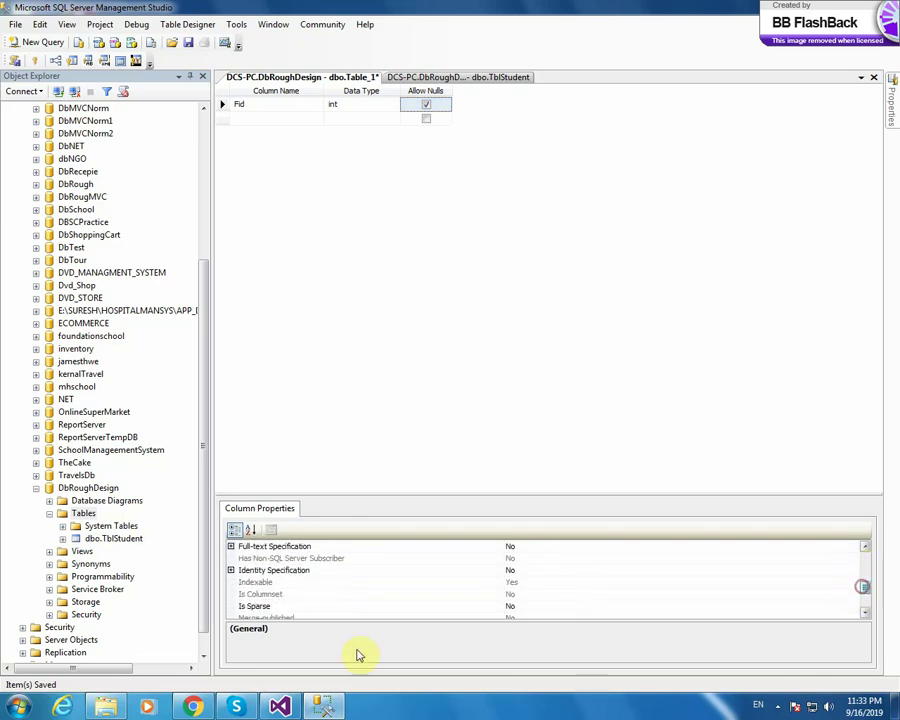
left_click(231, 571)
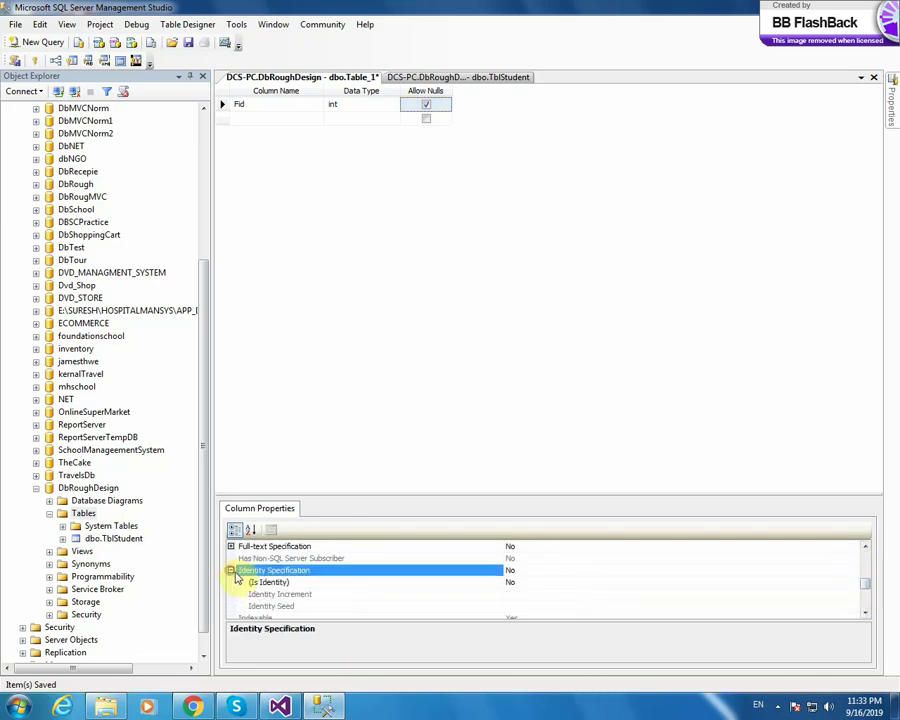
left_click(195, 582)
left_click(853, 584)
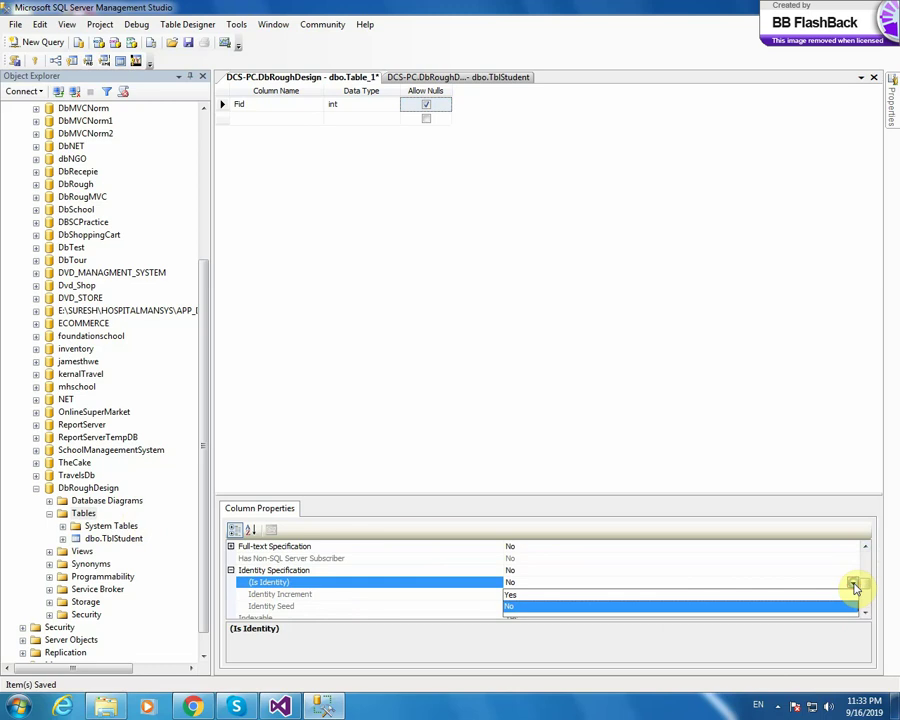
left_click(845, 590)
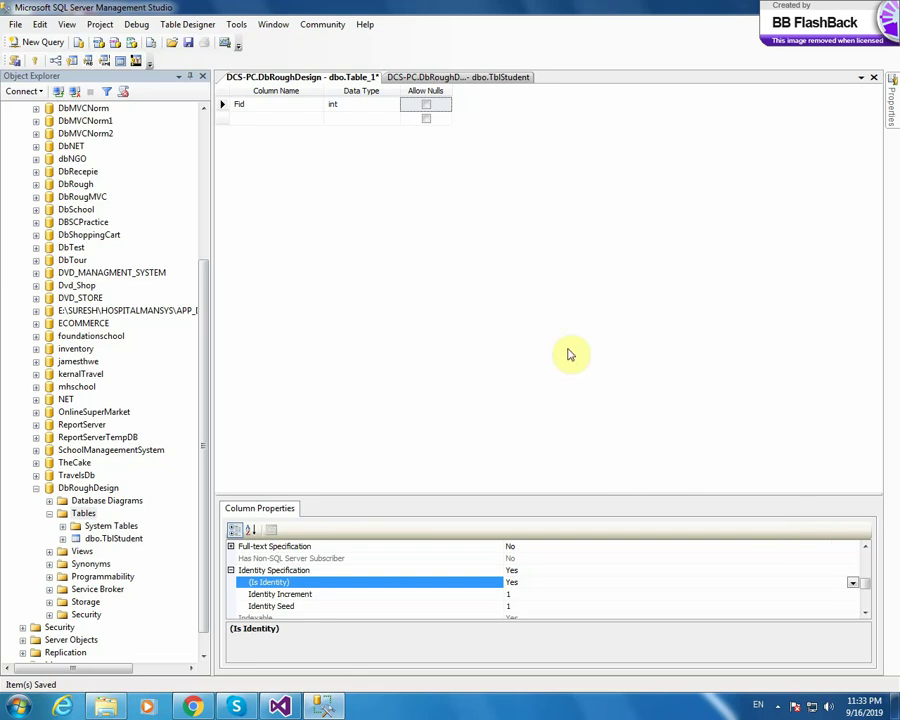
- Set the Fid column as the table's primary key
left_click(222, 105)
right_click(222, 105)
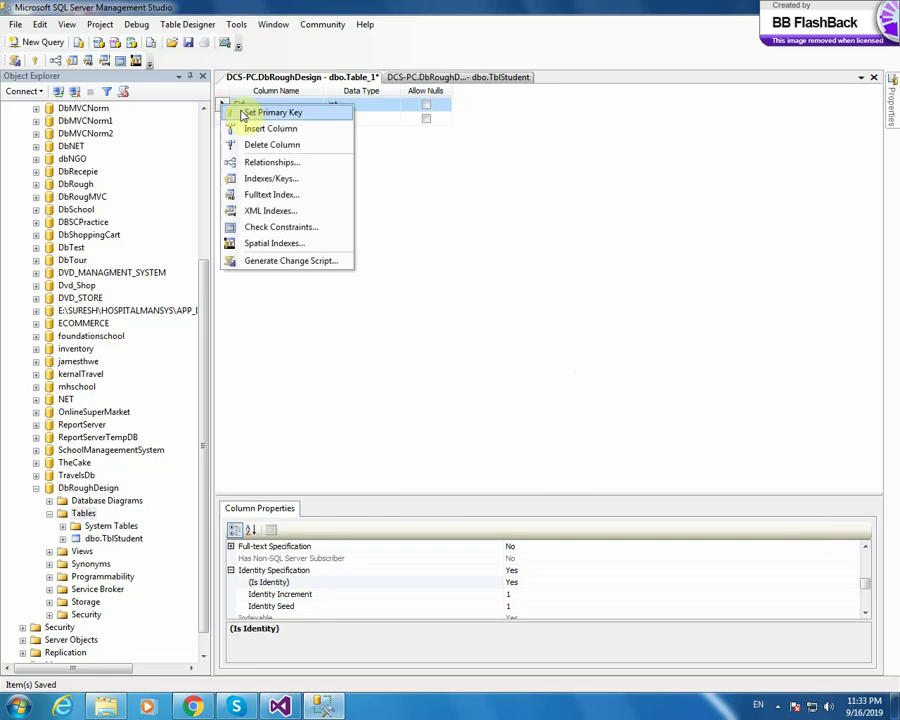
left_click(246, 112)
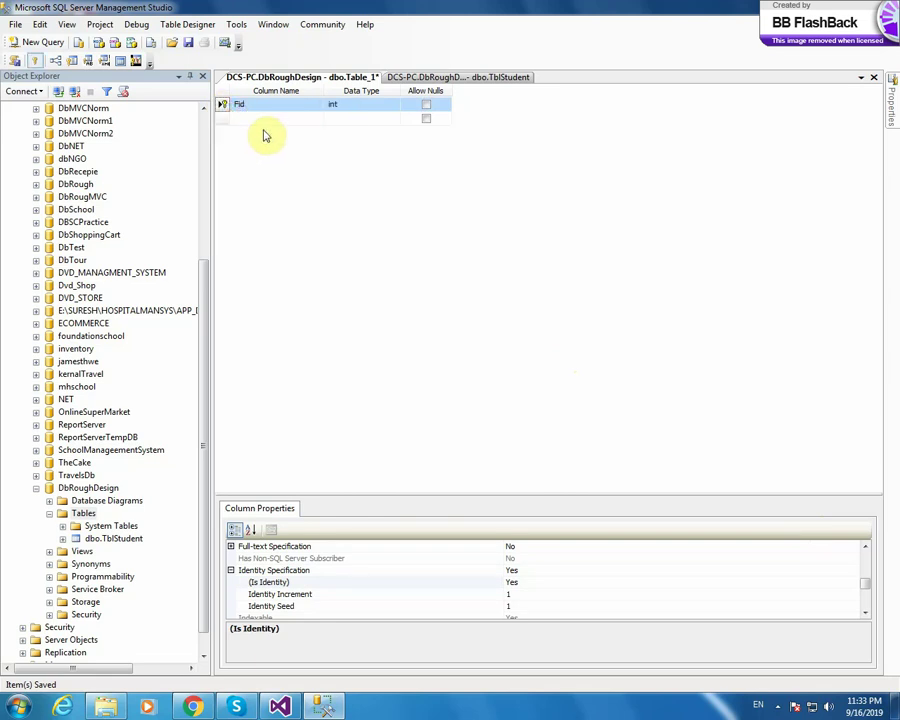